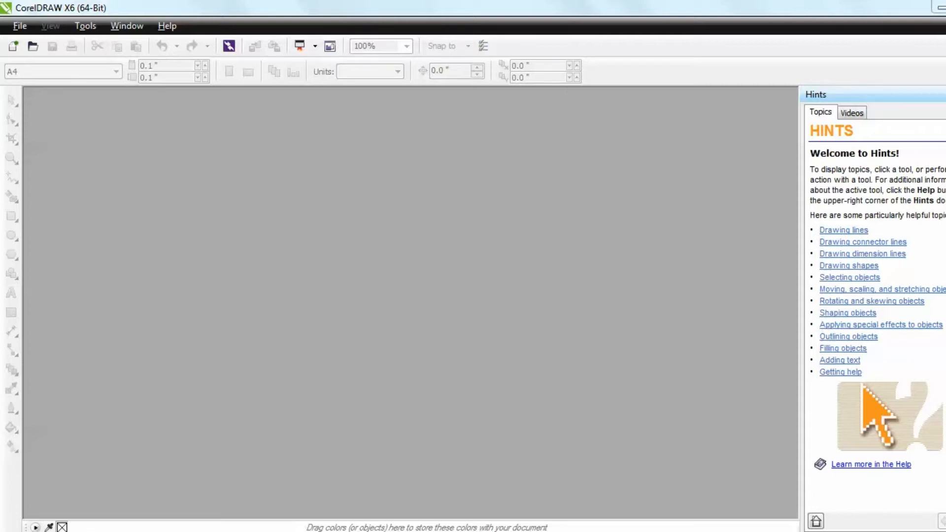
Check the installed CorelDRAW version number in the program's About information
{"action": "left_click", "coordinate": [167, 26]}
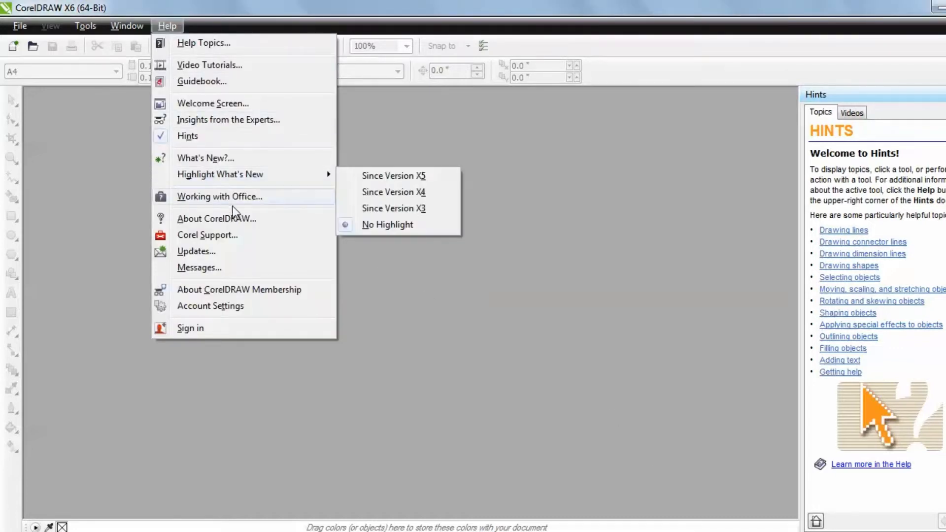
{"action": "left_click", "coordinate": [249, 222]}
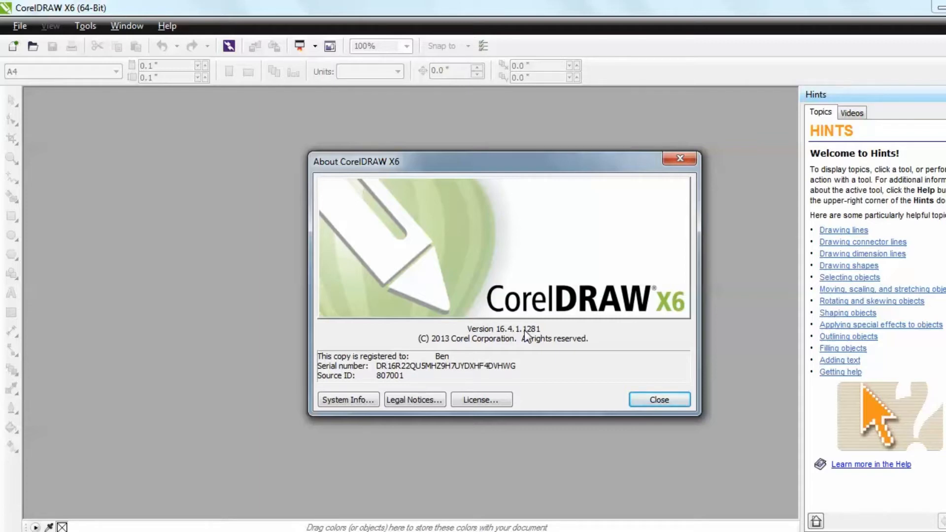
{"action": "left_click", "coordinate": [654, 400]}
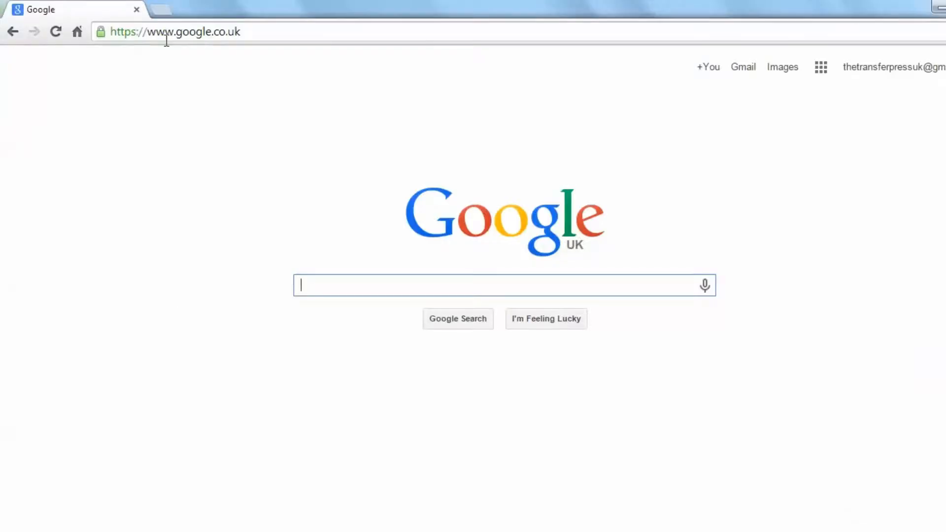
In the web browser, go to corel.com and open the support patches and updates for CorelDRAW and Corel DESIGNER
{"action": "left_click", "coordinate": [166, 37]}
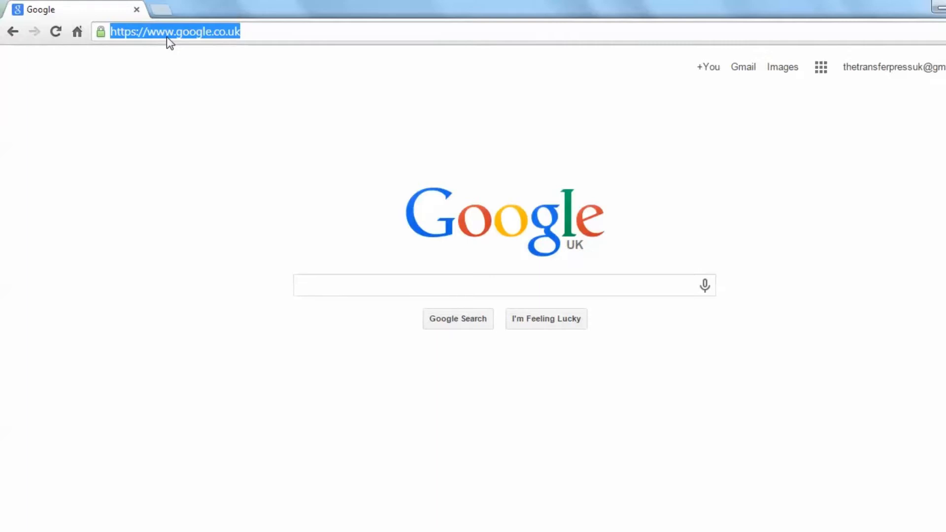
{"action": "type", "text": "corel"}
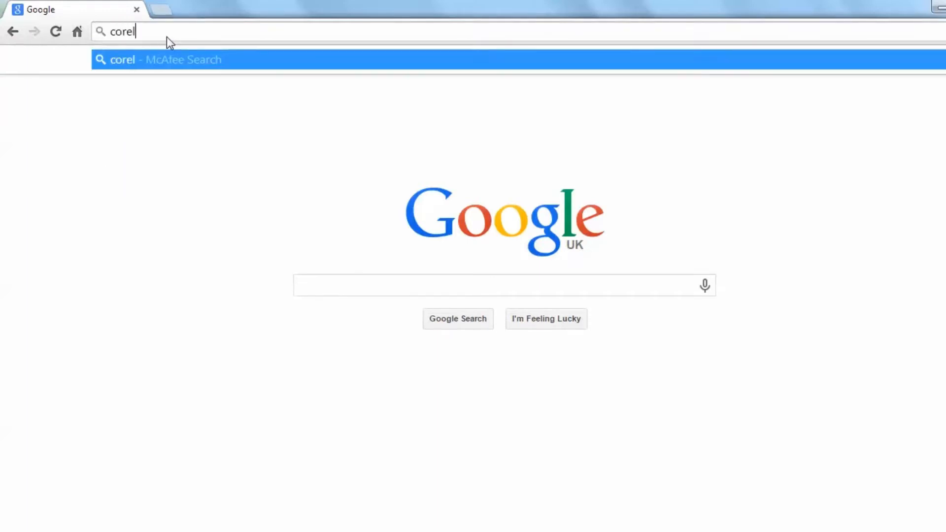
{"action": "type", "text": ".com"}
{"action": "key", "text": "Return"}
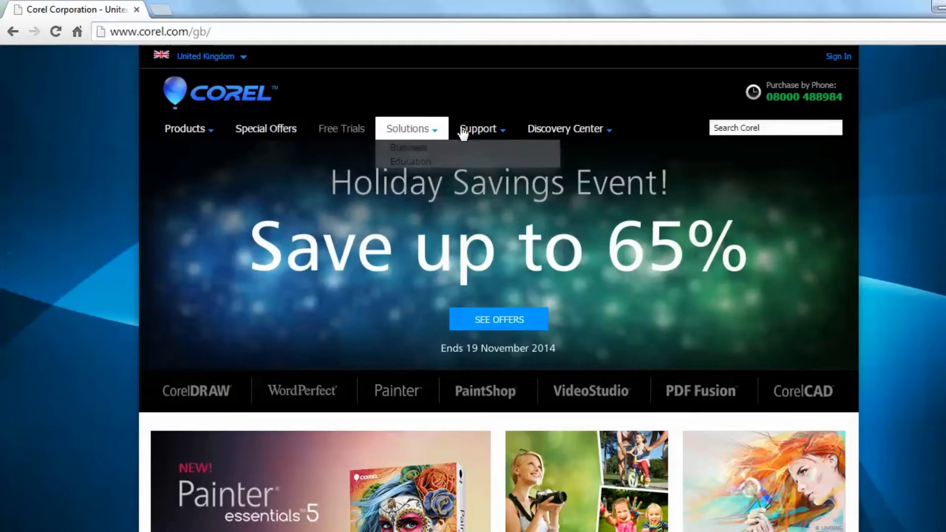
{"action": "mouse_move", "coordinate": [487, 133]}
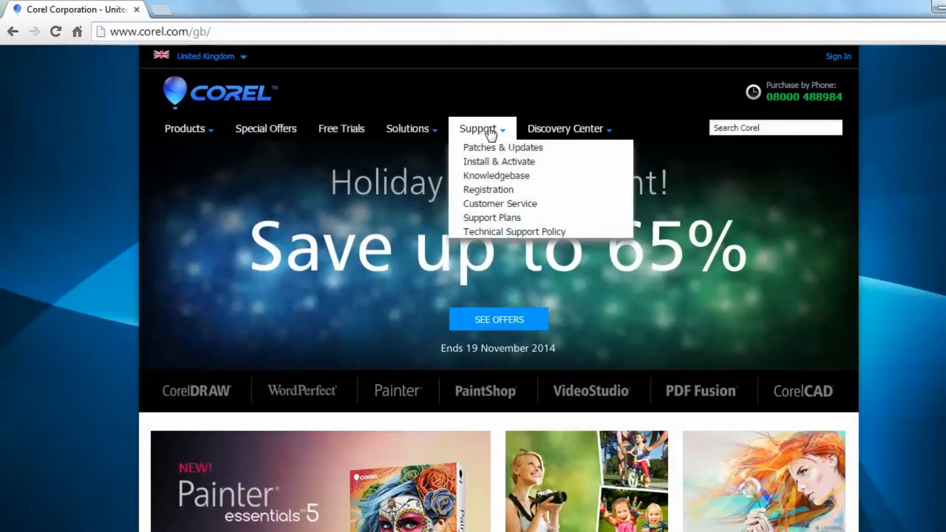
{"action": "left_click", "coordinate": [515, 151]}
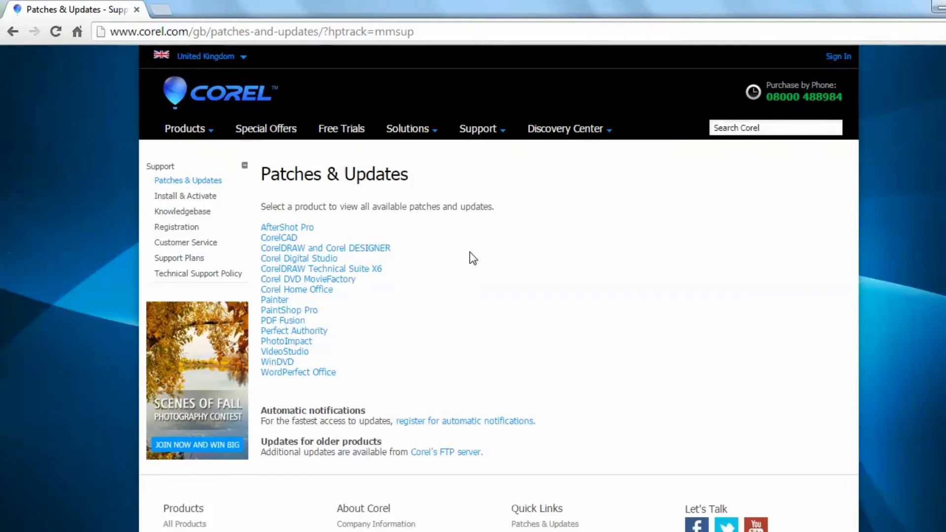
{"action": "left_click", "coordinate": [303, 248]}
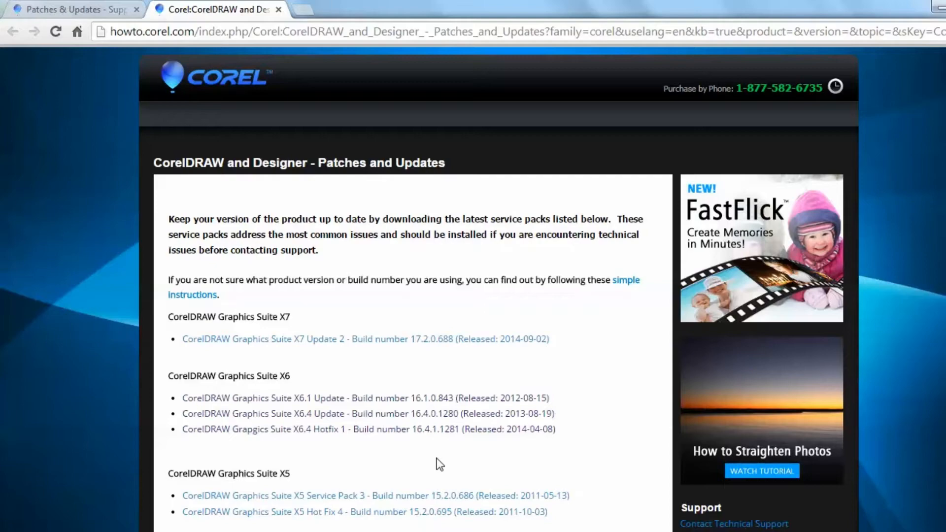
Review the update list, view the CorelDRAW Graphics Suite X6.4 Hotfix 1 download page, and close the update pages
{"action": "scroll", "coordinate": [463, 289], "scroll_direction": "down", "scroll_amount": 4}
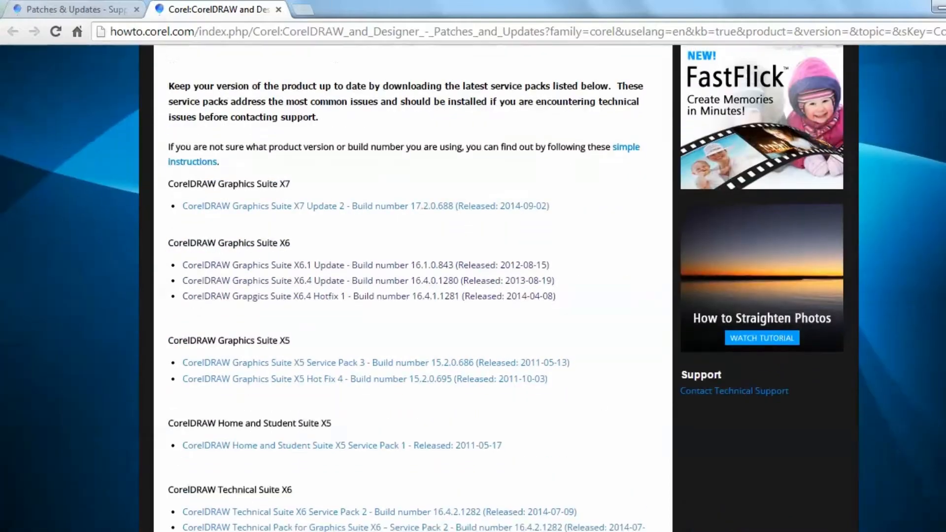
{"action": "scroll", "coordinate": [602, 362], "scroll_direction": "up", "scroll_amount": 2}
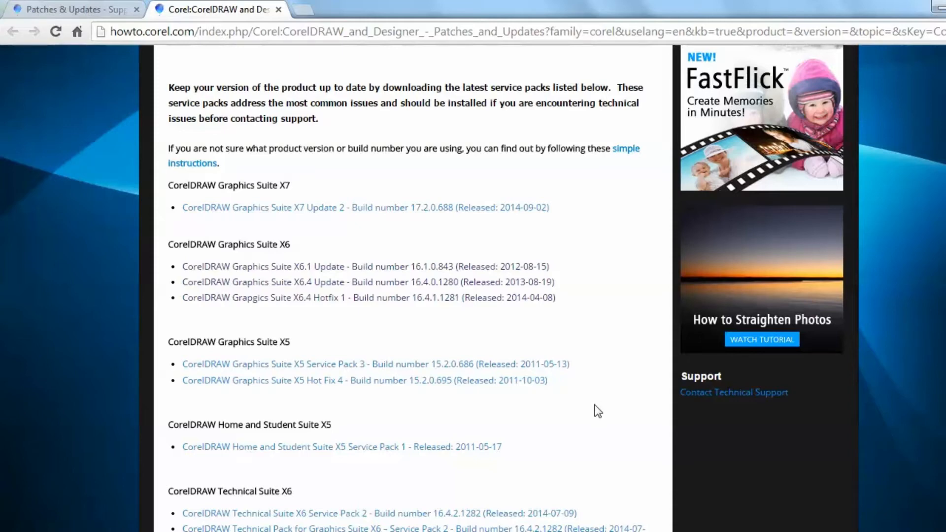
{"action": "left_click", "coordinate": [378, 301]}
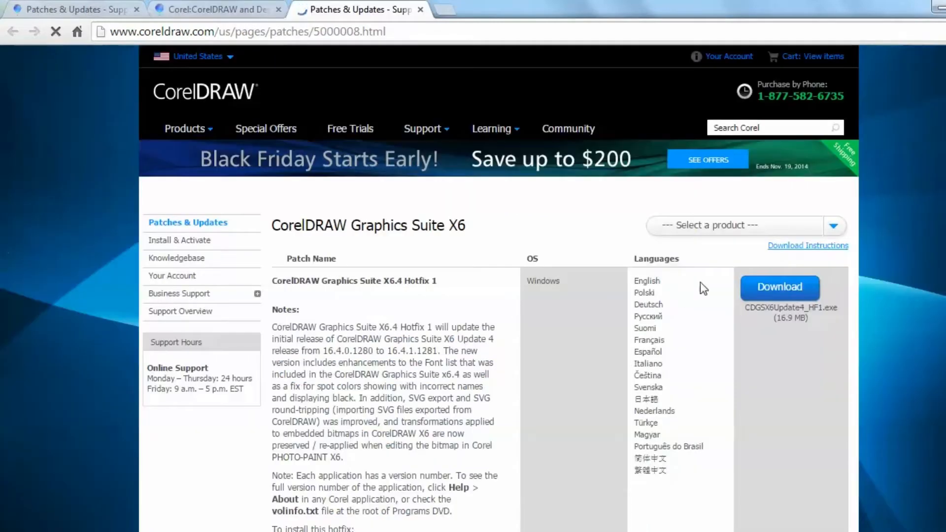
{"action": "left_click", "coordinate": [420, 10]}
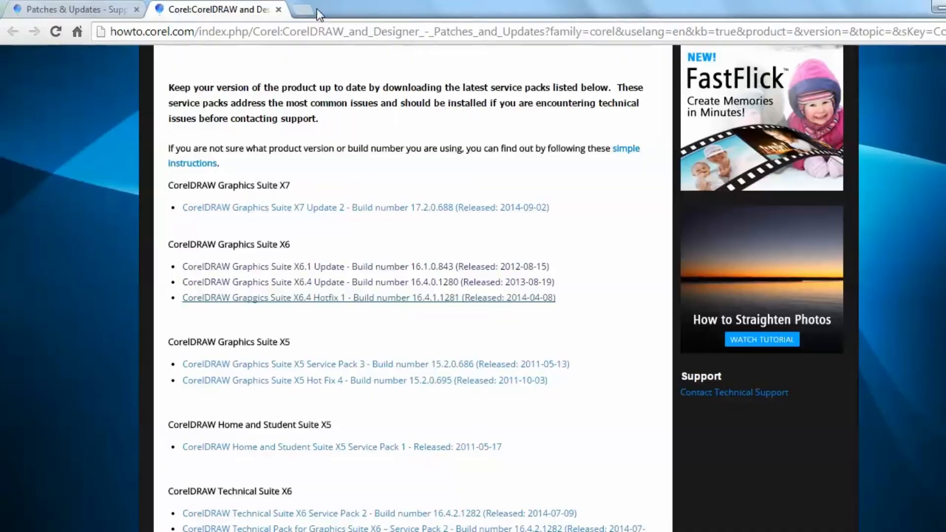
{"action": "left_click", "coordinate": [278, 10]}
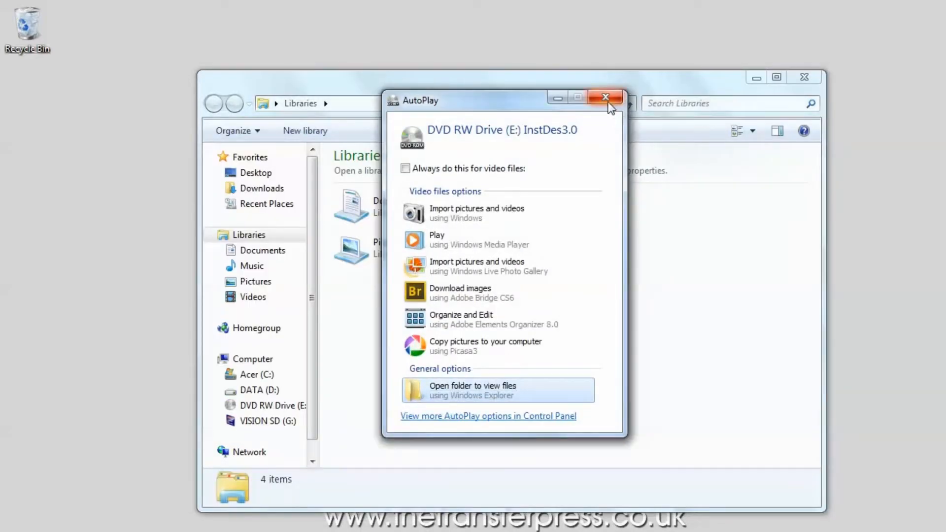
Dismiss AutoPlay and look through the "2 - Read before Opening" folder and its Video Tutorials on the InstDes3.0 disc in Windows Explorer
{"action": "left_click", "coordinate": [607, 100]}
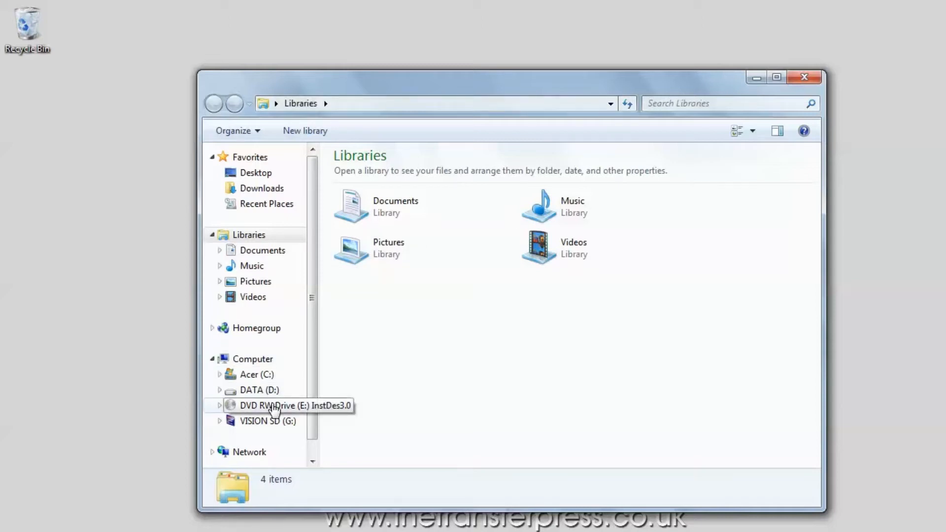
{"action": "left_click", "coordinate": [274, 406]}
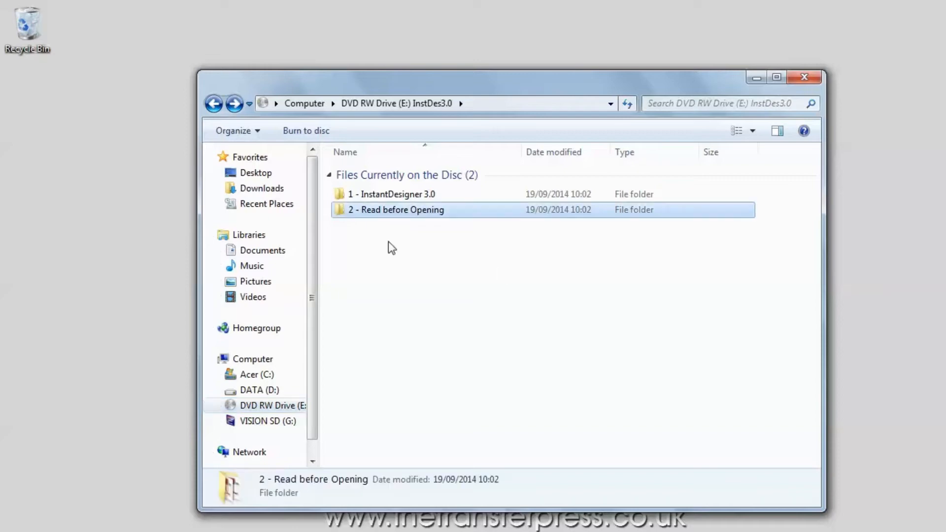
{"action": "double_click", "coordinate": [392, 211]}
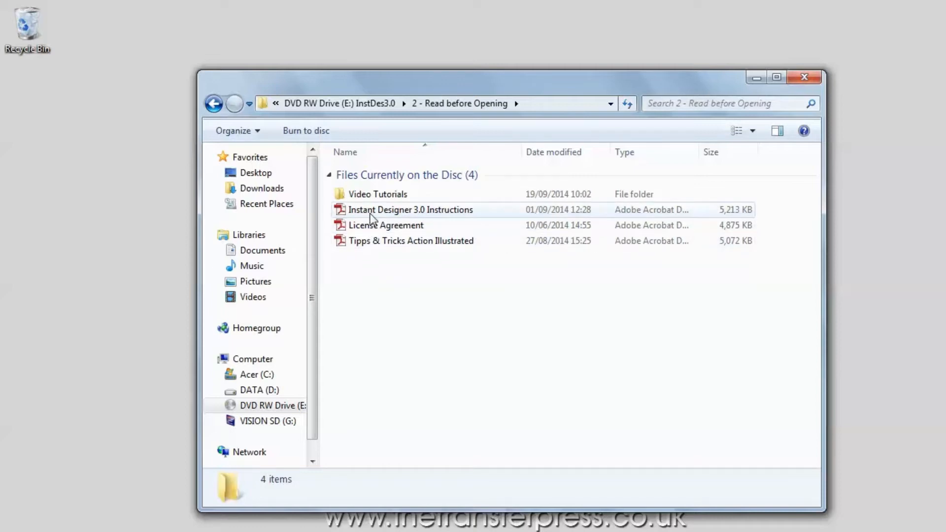
{"action": "double_click", "coordinate": [364, 194]}
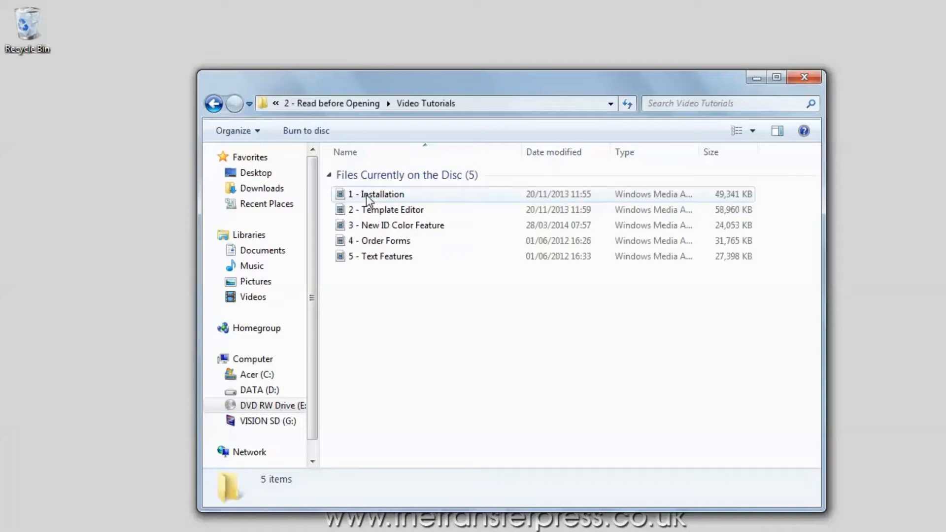
{"action": "left_click", "coordinate": [213, 106]}
{"action": "left_click", "coordinate": [212, 106]}
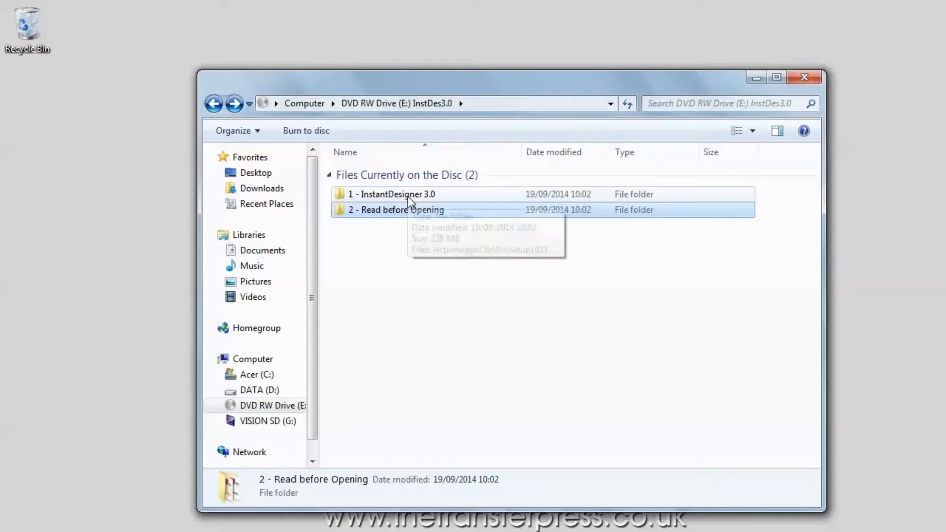
Open the "1 - InstantDesigner 3.0" folder on the disc and try to run the ActionAppsCdrWinSetup1017 installer
{"action": "double_click", "coordinate": [407, 195]}
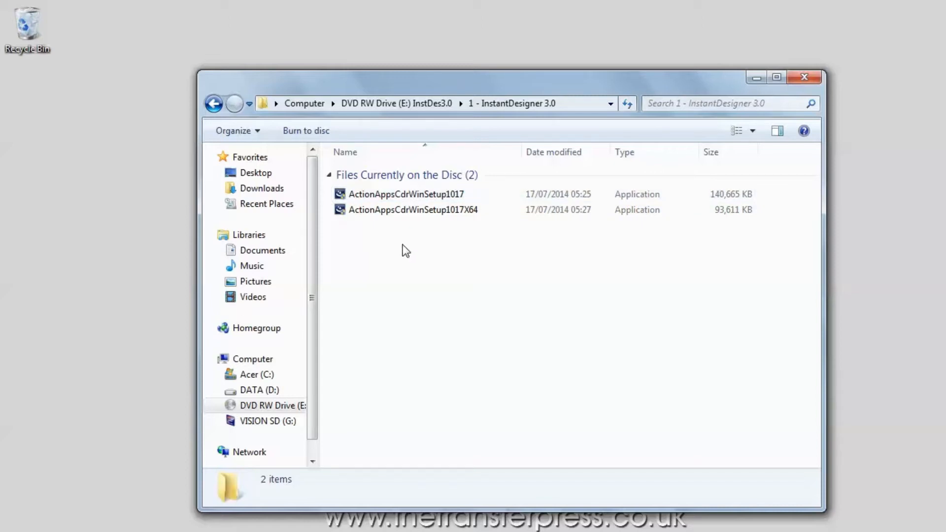
{"action": "left_click", "coordinate": [398, 194]}
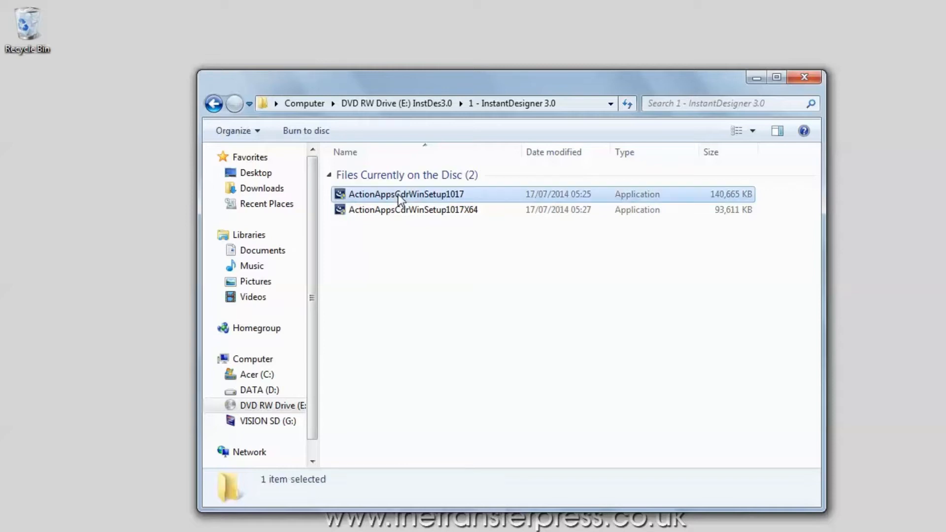
{"action": "double_click", "coordinate": [398, 194]}
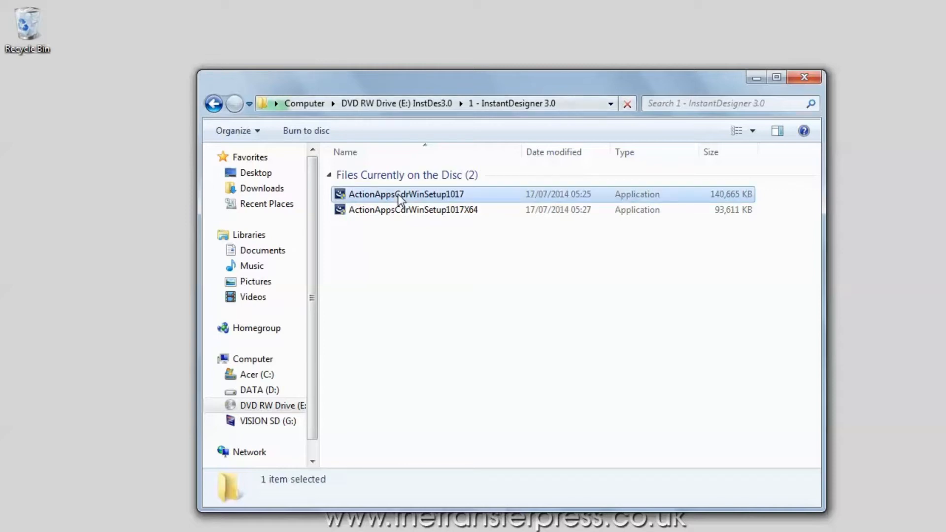
Check the computer's system properties to decide whether the ActionAppsCdrWinSetup1017X64 installer suits this machine
{"action": "left_click", "coordinate": [396, 212]}
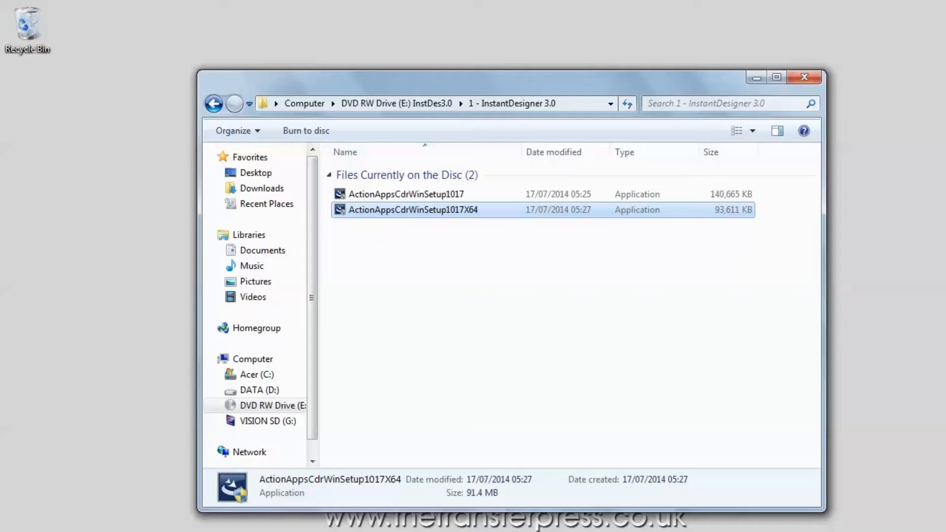
{"action": "left_click", "coordinate": [25, 530]}
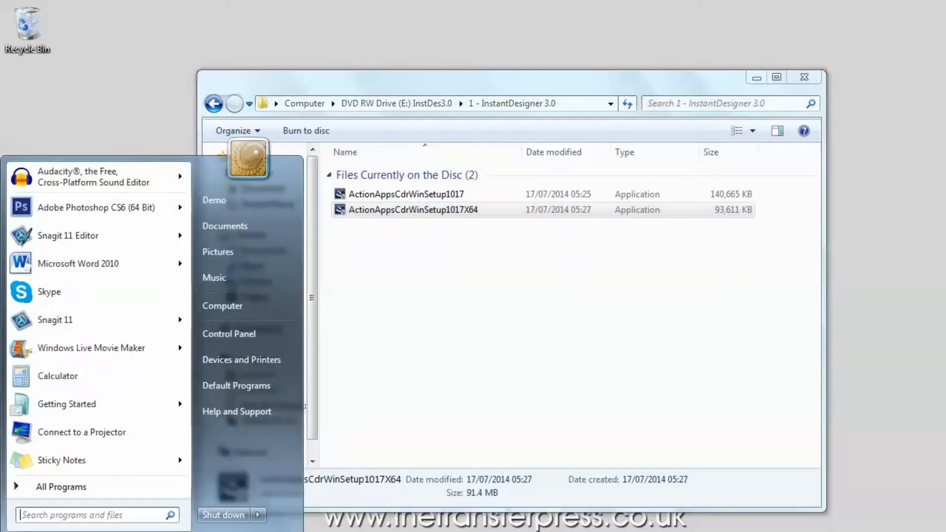
{"action": "right_click", "coordinate": [230, 309]}
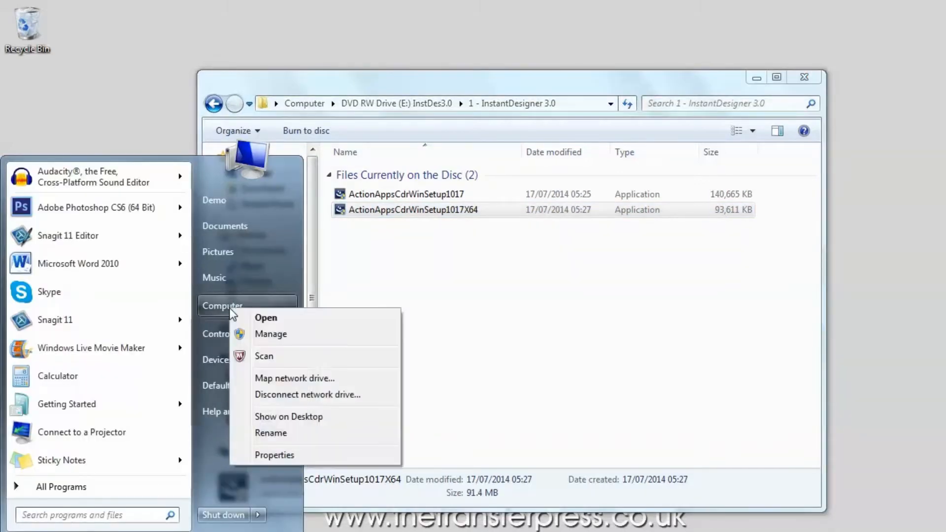
{"action": "left_click", "coordinate": [279, 460]}
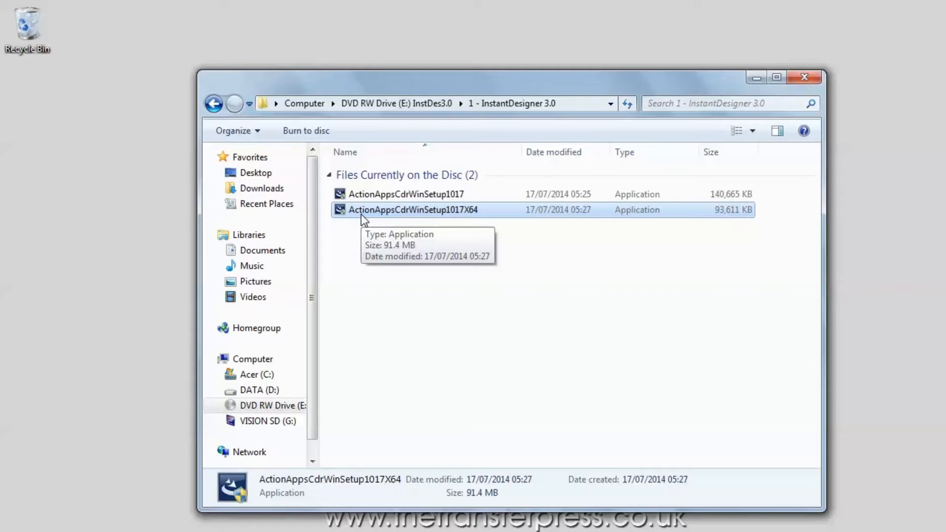
Run the ActionAppsCdrWinSetup1017X64 installer and accept the terms of its license agreement
{"action": "double_click", "coordinate": [362, 216]}
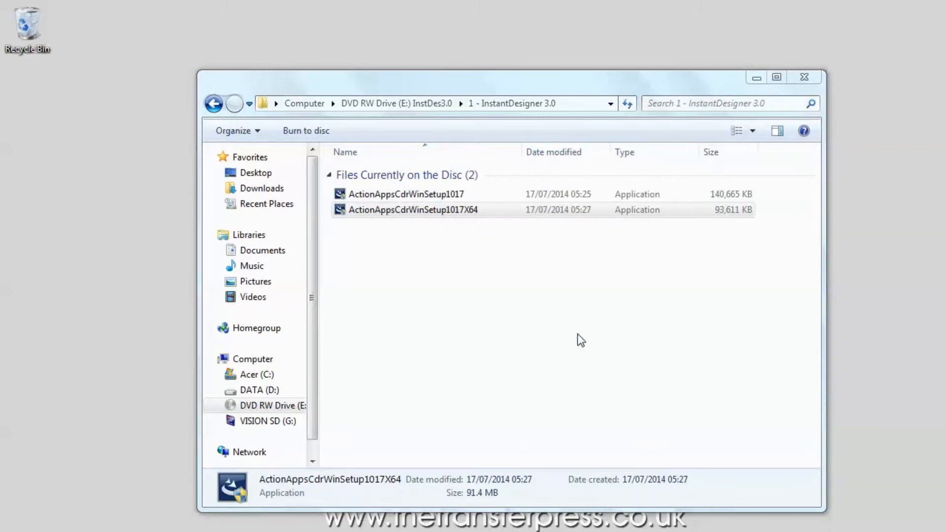
{"action": "left_click", "coordinate": [576, 411]}
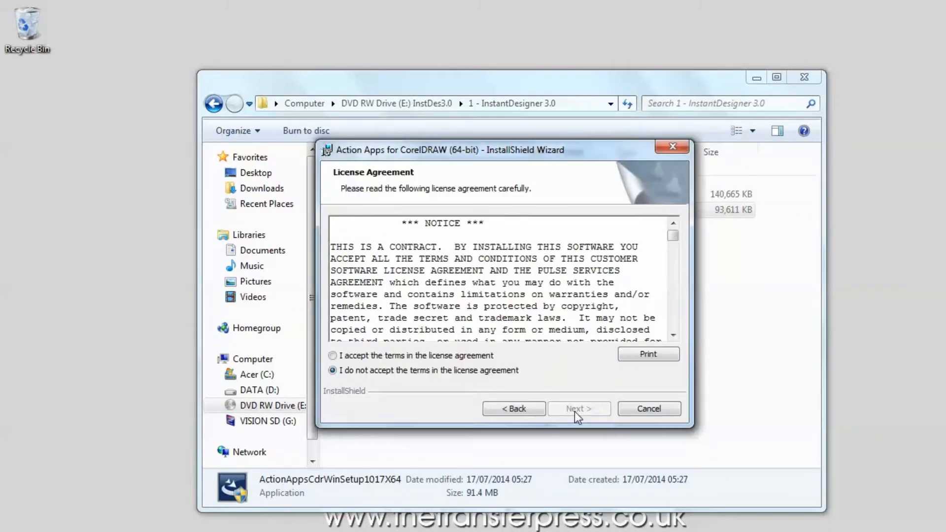
{"action": "left_click", "coordinate": [360, 359]}
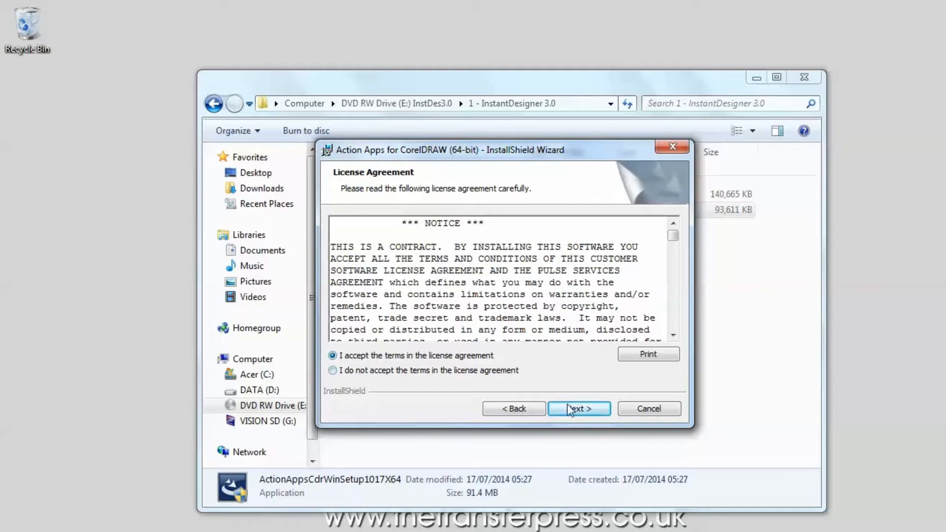
{"action": "left_click", "coordinate": [580, 409]}
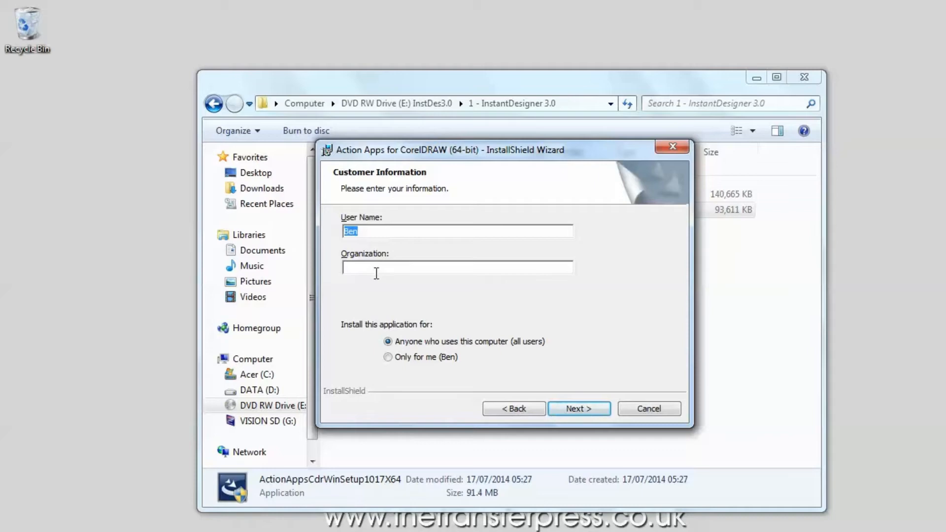
Enter "The Transfer Press" as the organization and install Action Apps for CorelDRAW (64-bit)
{"action": "left_click", "coordinate": [376, 272]}
{"action": "type", "text": "The t"}
{"action": "key", "text": "Caps_Lock"}
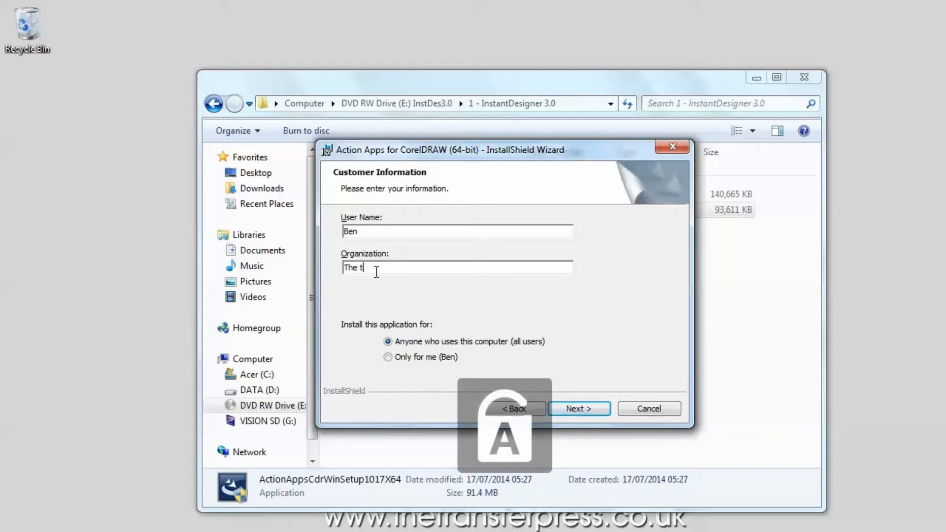
{"action": "key", "text": "BackSpace"}
{"action": "type", "text": "Tra"}
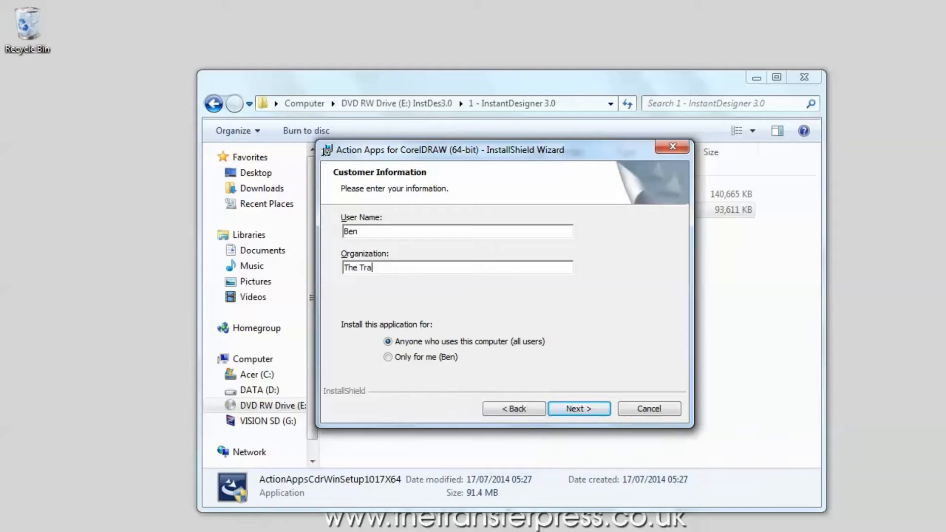
{"action": "type", "text": "nsfer Press"}
{"action": "left_click", "coordinate": [579, 409]}
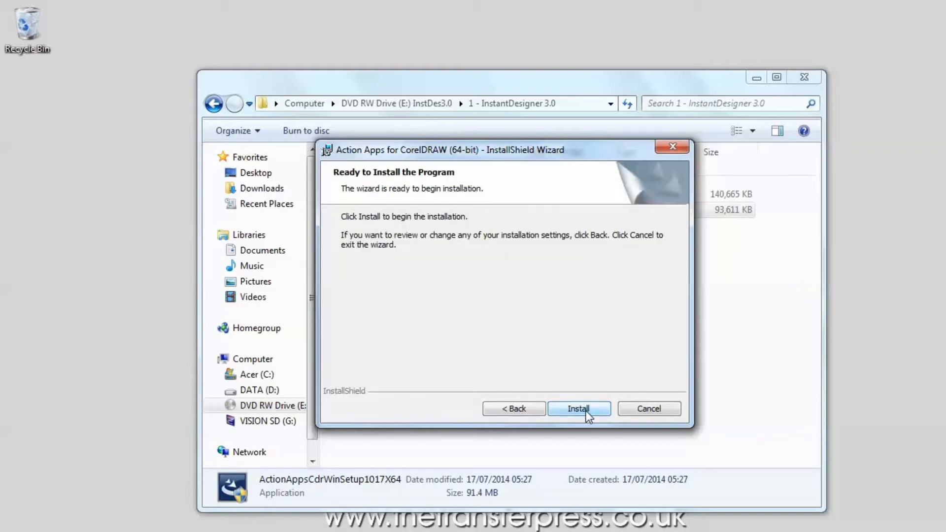
{"action": "left_click", "coordinate": [587, 413]}
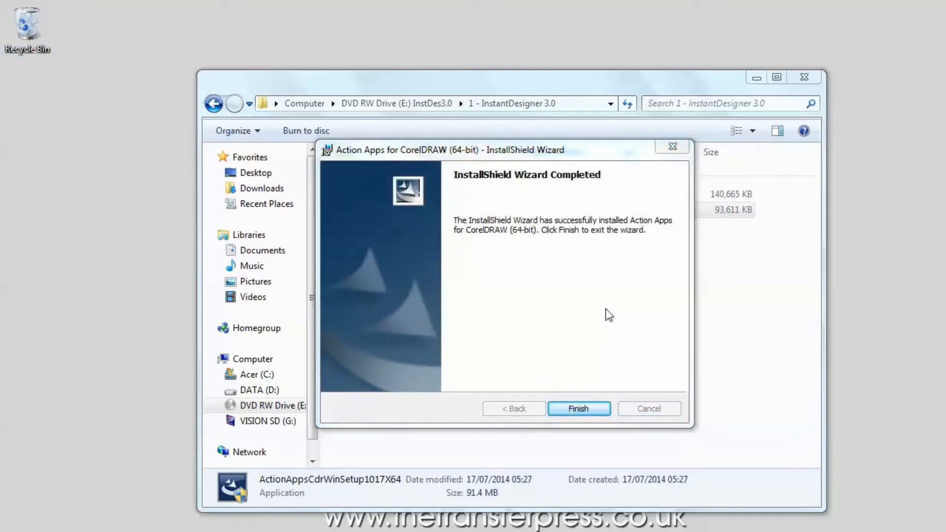
Exit the completed setup wizard and activate the Apparel Designer product in the Action Apps License Activator with the activation serial number
{"action": "left_click", "coordinate": [578, 409]}
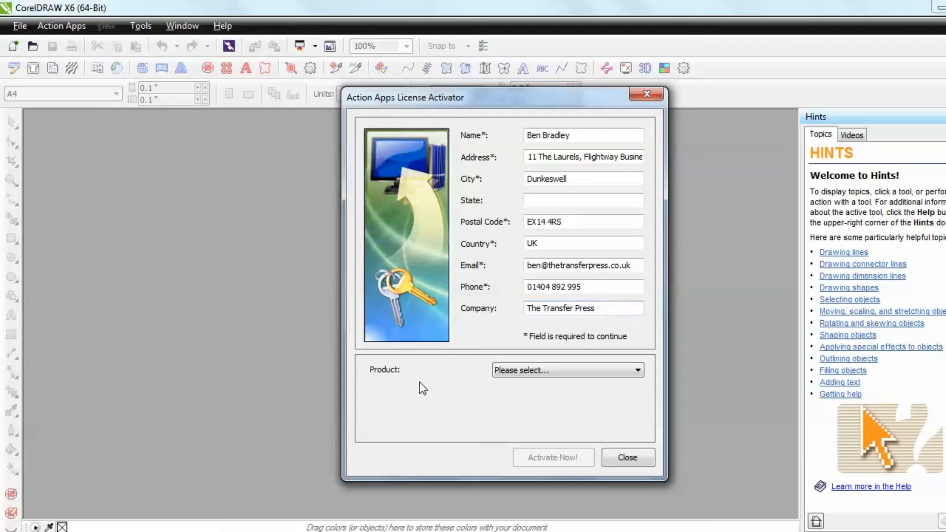
{"action": "left_click", "coordinate": [563, 370]}
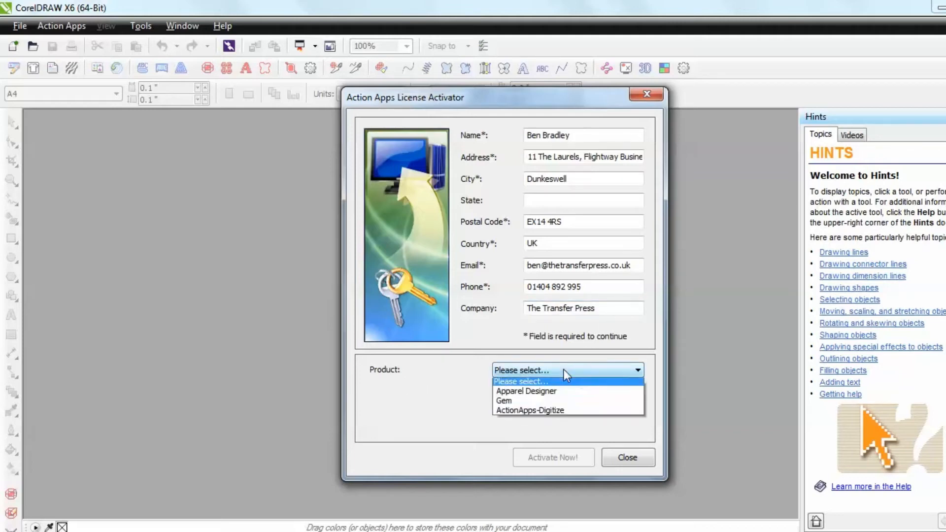
{"action": "left_click", "coordinate": [550, 395]}
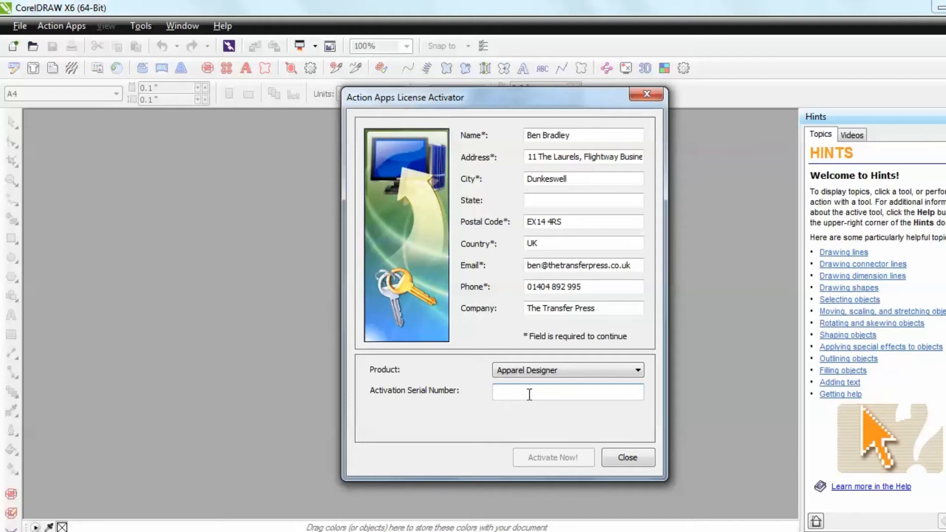
{"action": "key", "text": "ctrl+v"}
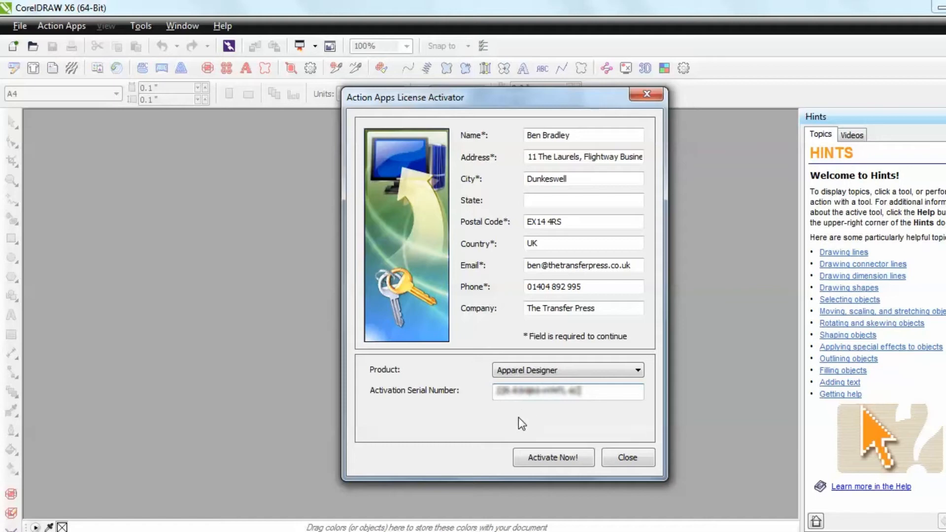
{"action": "left_click", "coordinate": [567, 459]}
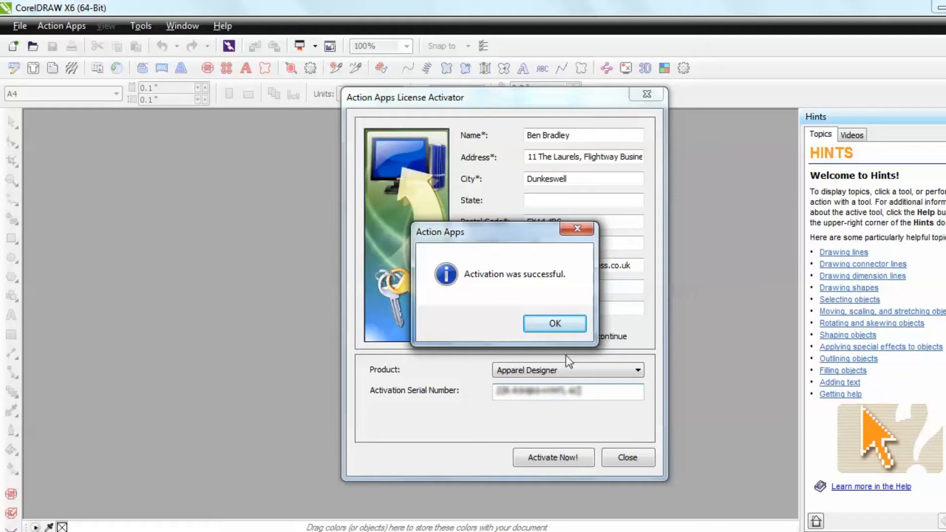
{"action": "left_click", "coordinate": [555, 324]}
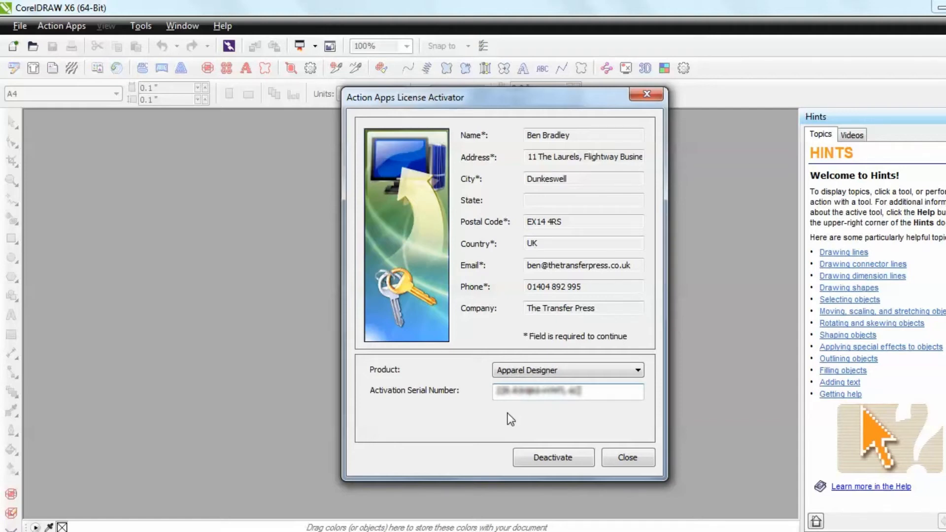
{"action": "left_click", "coordinate": [627, 458]}
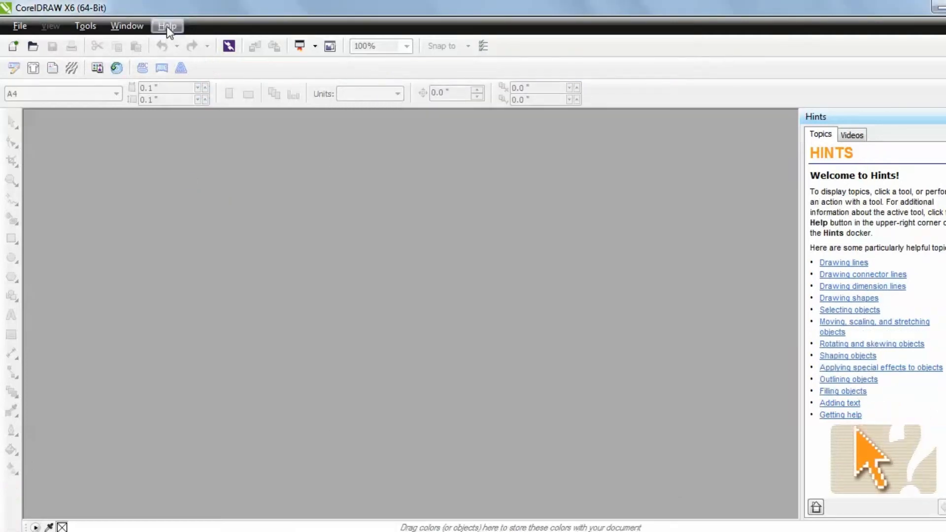
Reopen the Action Apps License Activator and check the activation of Apparel Designer
{"action": "left_click", "coordinate": [166, 25]}
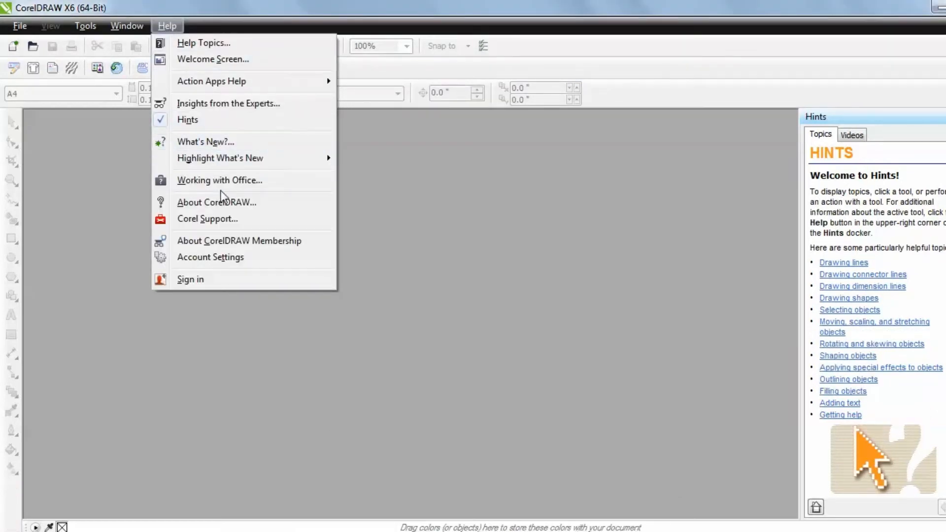
{"action": "mouse_move", "coordinate": [226, 85]}
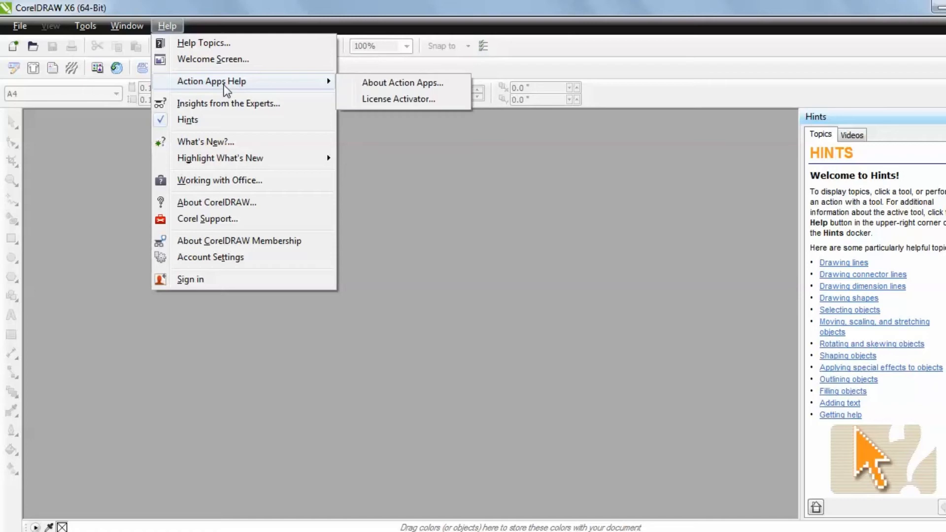
{"action": "left_click", "coordinate": [377, 102]}
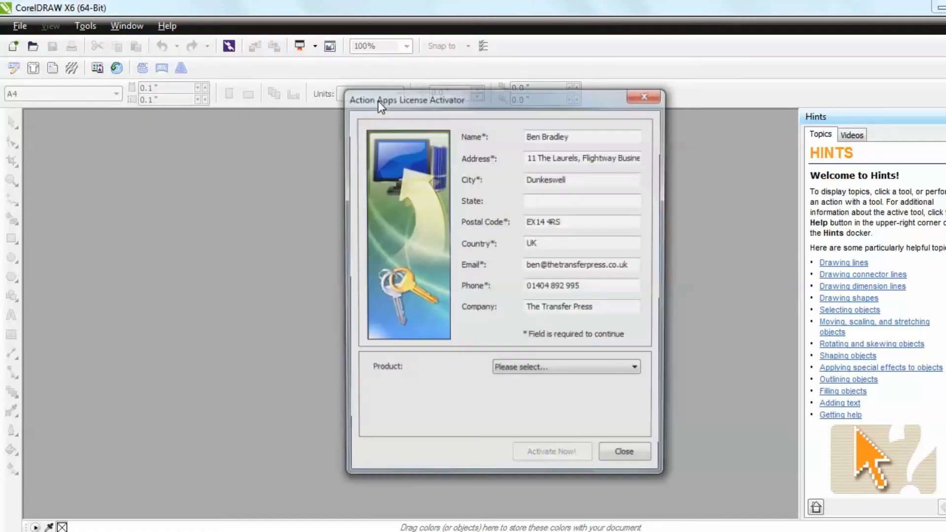
{"action": "left_click", "coordinate": [494, 370]}
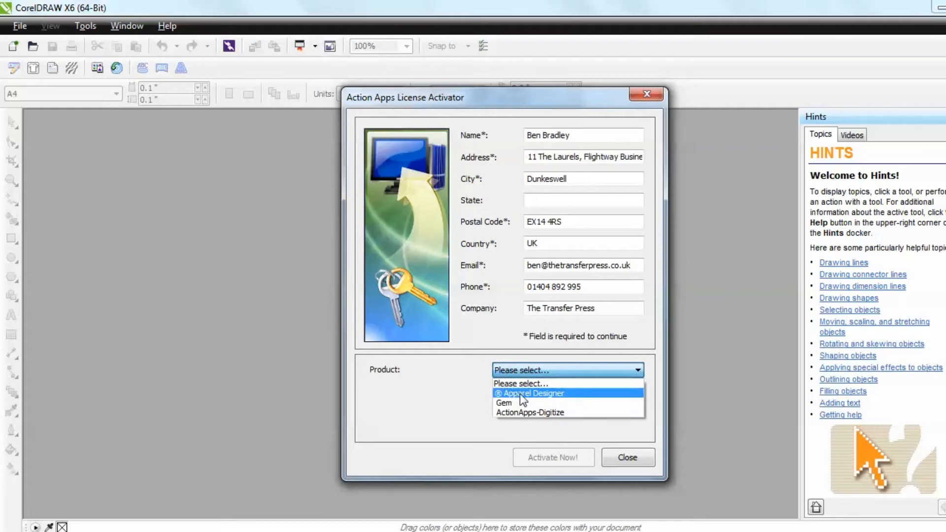
{"action": "left_click", "coordinate": [520, 393]}
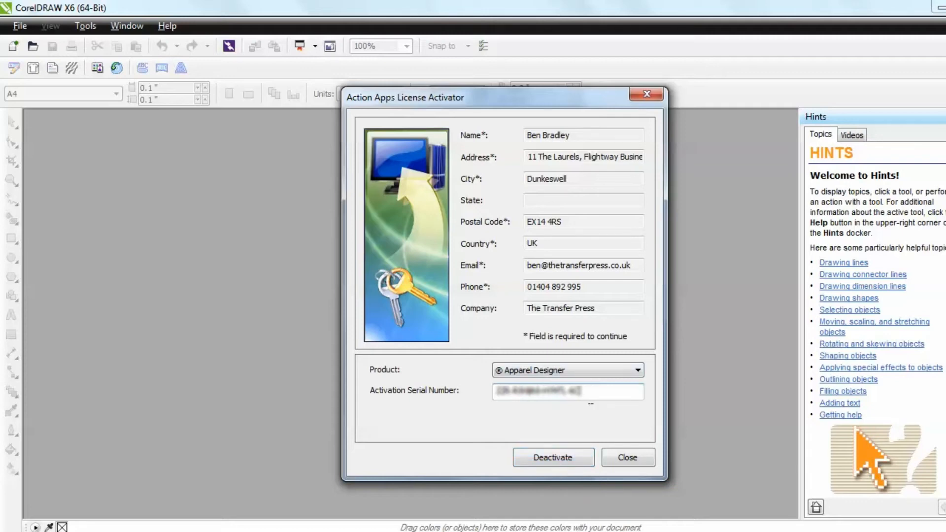
{"action": "left_click", "coordinate": [628, 458]}
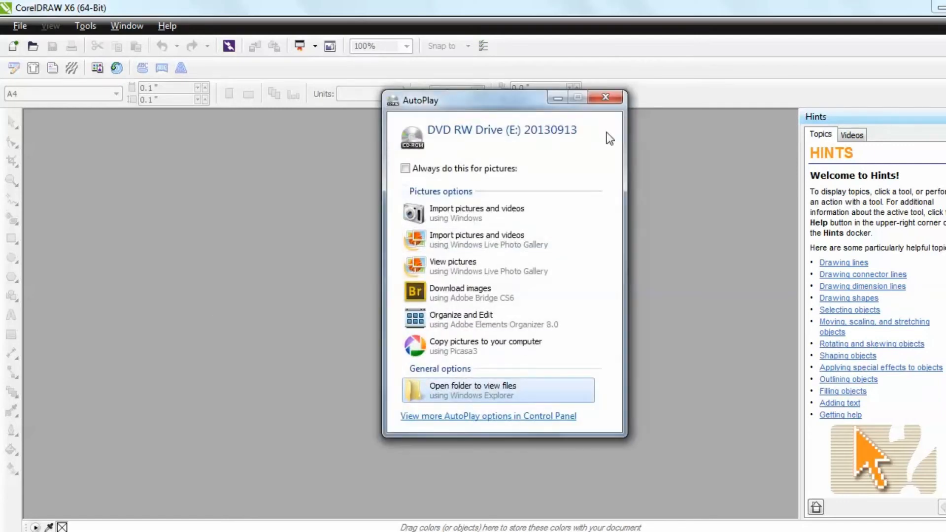
Dismiss the disc's AutoPlay prompt and import the E:\Elements of Style\1TemplatesES folder with Action Apps Import CD
{"action": "left_click", "coordinate": [606, 97]}
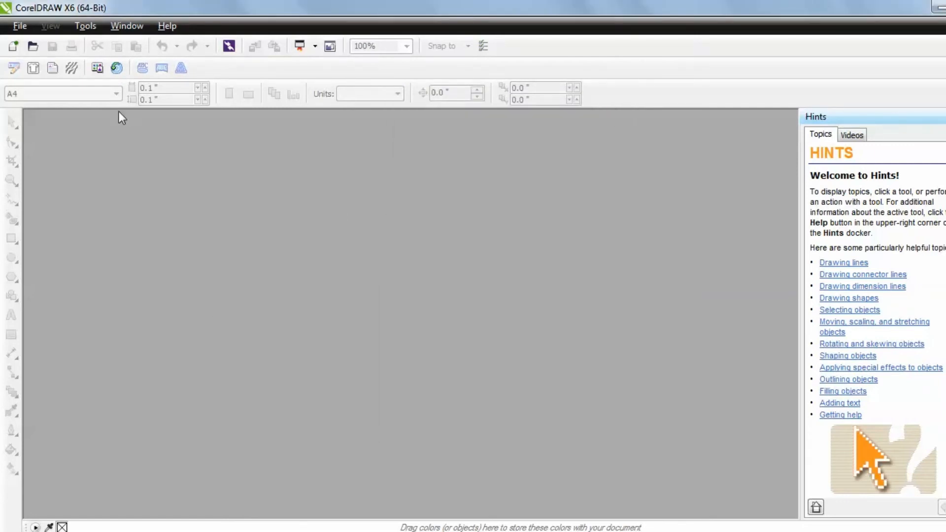
{"action": "left_click", "coordinate": [117, 66]}
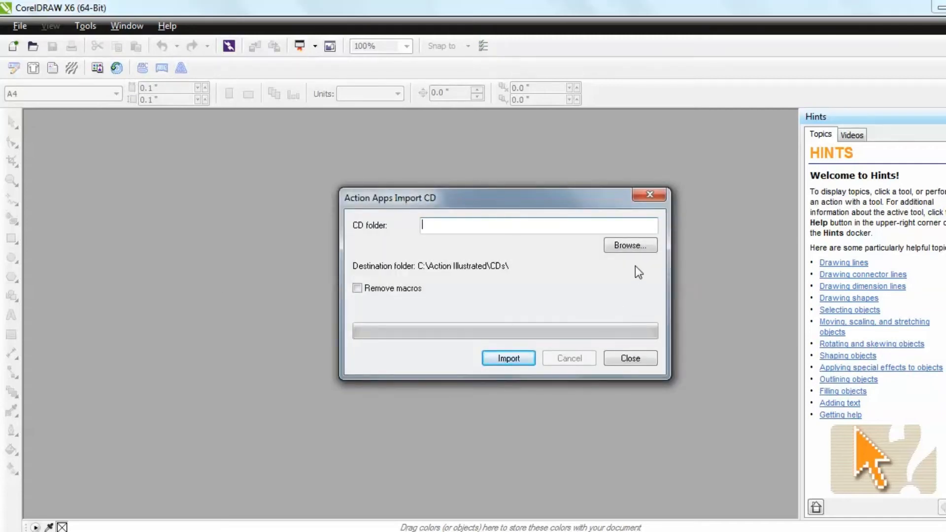
{"action": "left_click", "coordinate": [633, 246]}
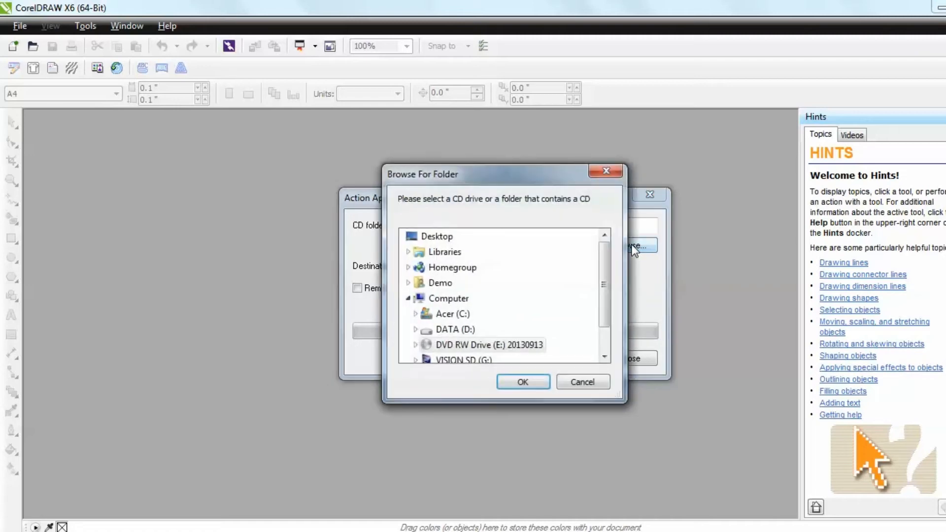
{"action": "left_click_drag", "start_coordinate": [605, 276], "coordinate": [605, 312]}
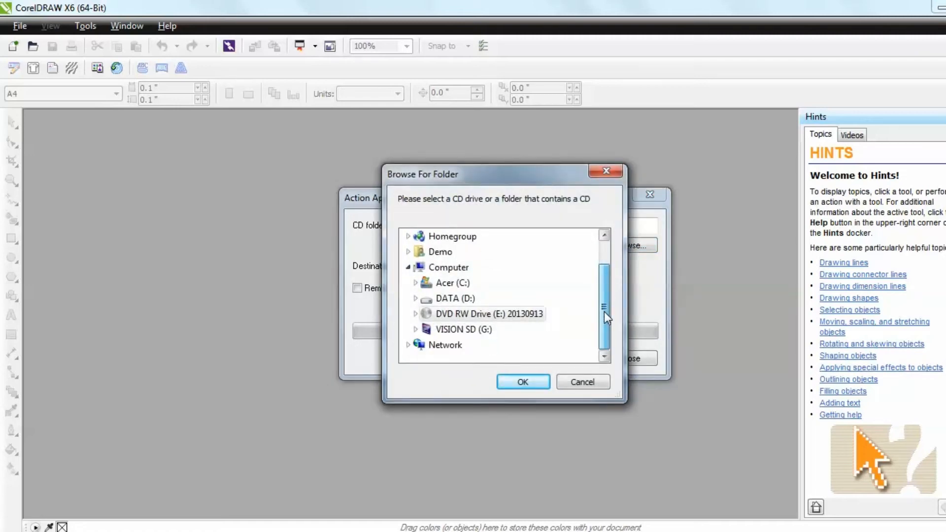
{"action": "left_click", "coordinate": [467, 315]}
{"action": "mouse_move", "coordinate": [605, 268]}
{"action": "left_mouse_down"}
{"action": "mouse_move", "coordinate": [608, 309]}
{"action": "mouse_move", "coordinate": [606, 282]}
{"action": "left_mouse_up"}
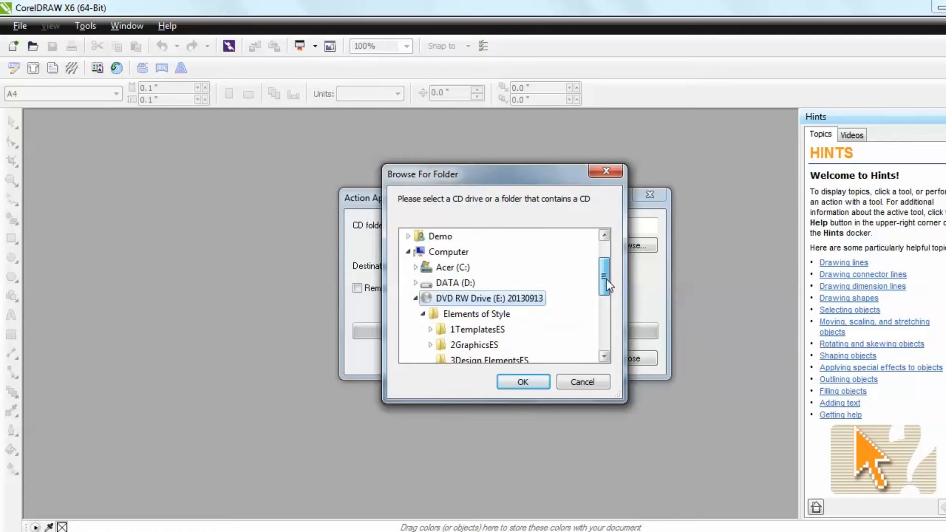
{"action": "left_click_drag", "start_coordinate": [606, 280], "coordinate": [606, 287]}
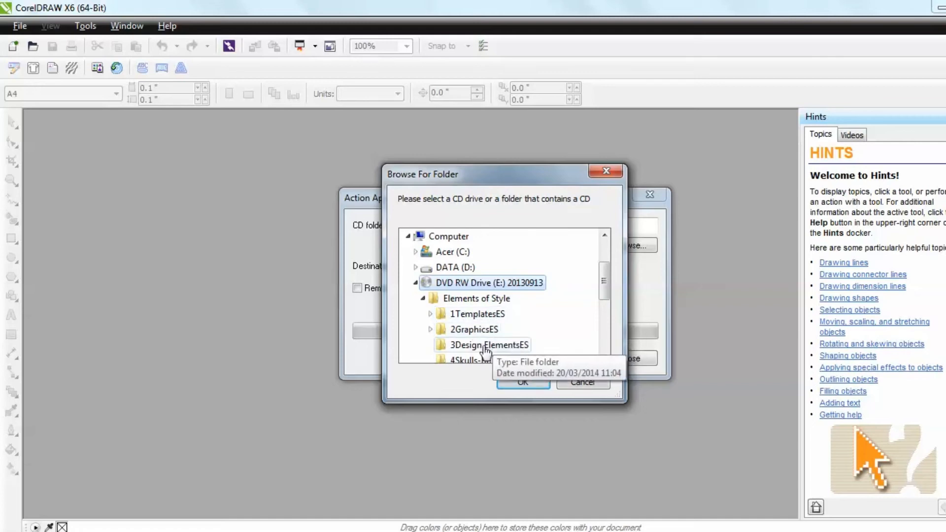
{"action": "left_click", "coordinate": [473, 316]}
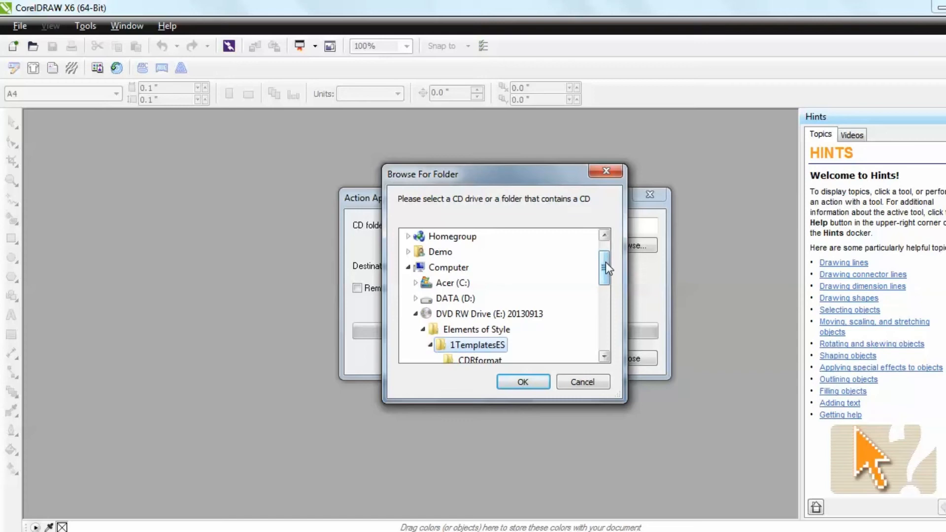
{"action": "left_click_drag", "start_coordinate": [605, 263], "coordinate": [604, 277]}
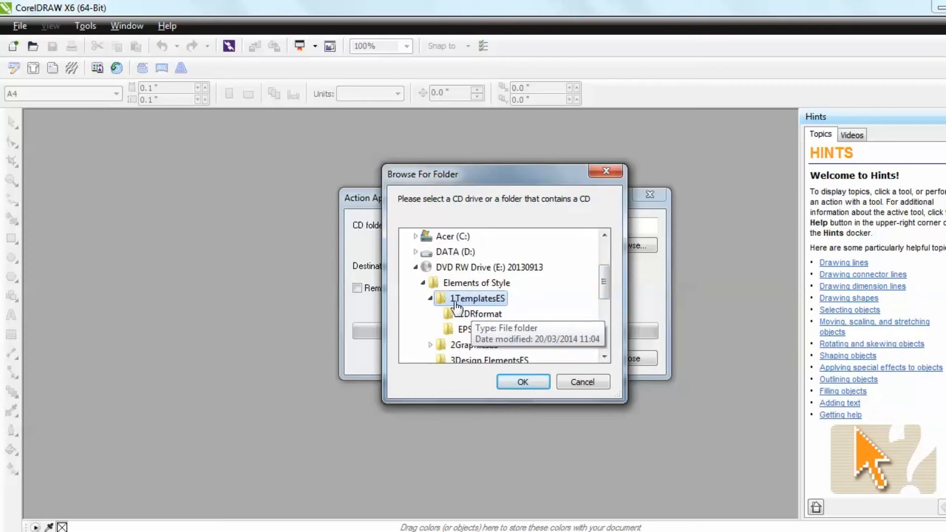
{"action": "left_click", "coordinate": [524, 383]}
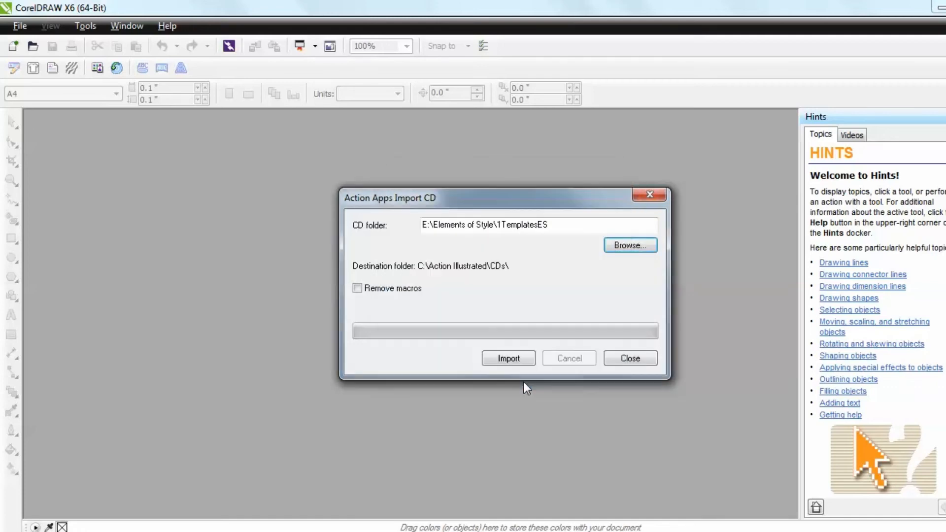
{"action": "left_click", "coordinate": [509, 358]}
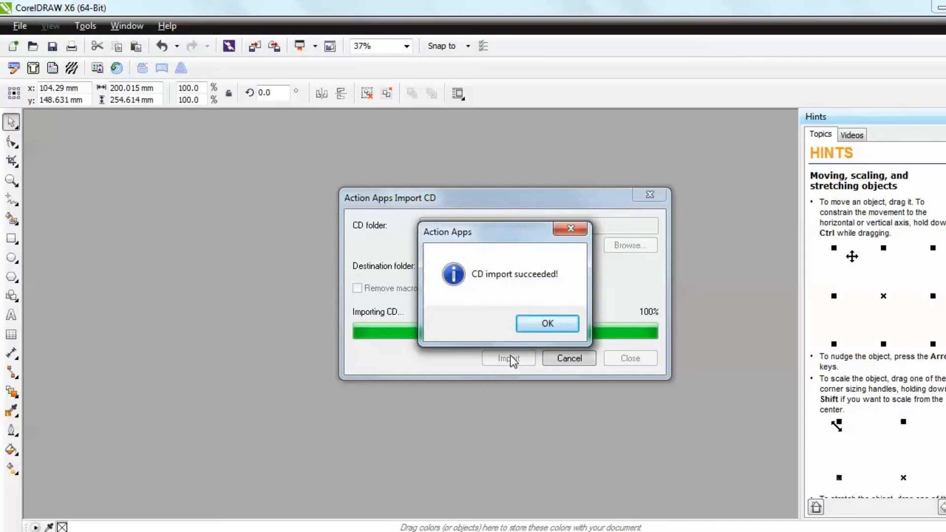
{"action": "left_click", "coordinate": [550, 325]}
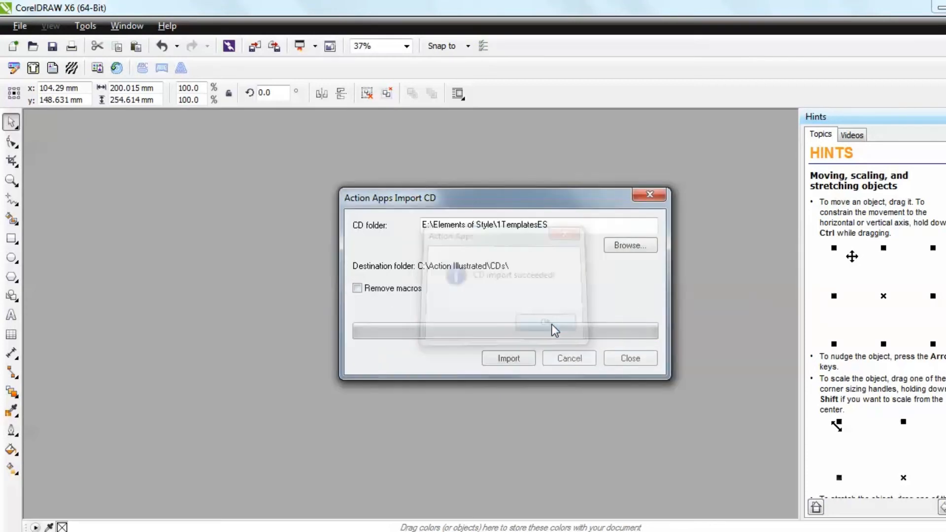
Import the E:\Elements of Style\1TemplatesES folder again without overwriting the existing files
{"action": "left_click", "coordinate": [638, 253]}
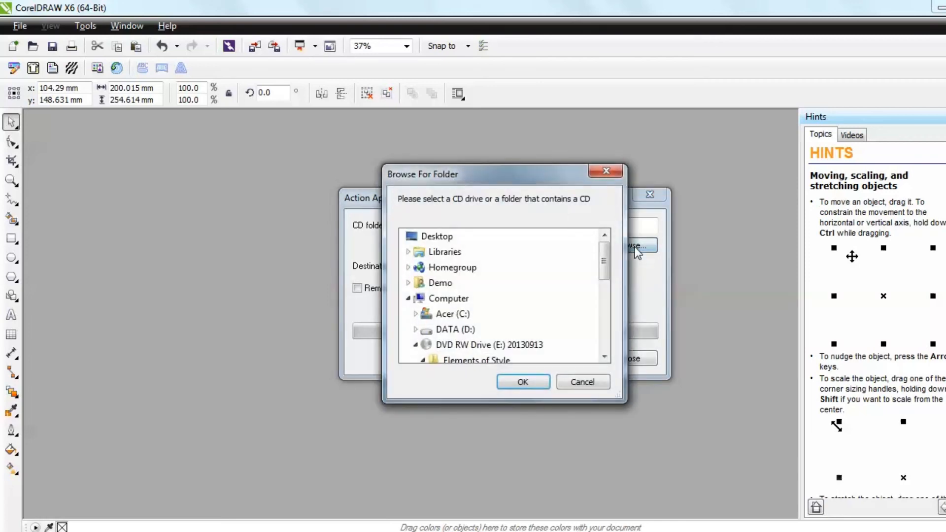
{"action": "left_click_drag", "start_coordinate": [607, 276], "coordinate": [609, 299]}
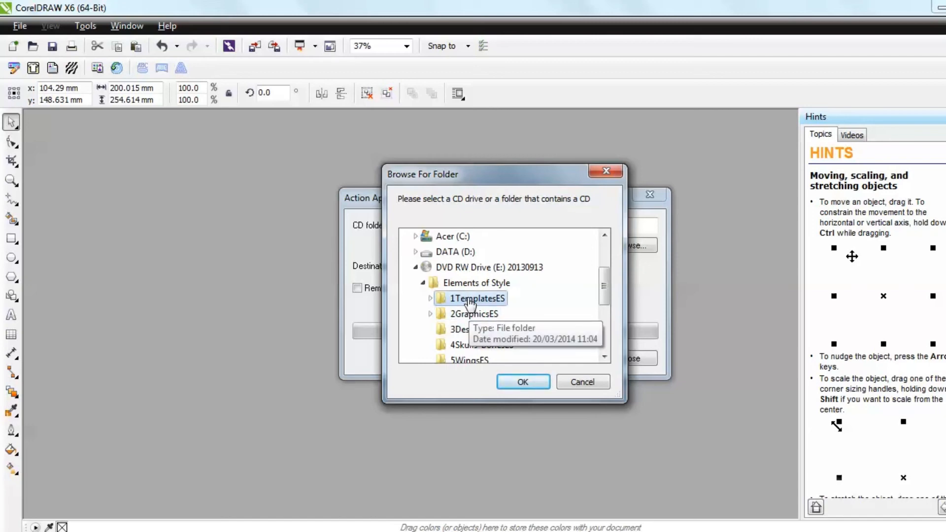
{"action": "left_click", "coordinate": [471, 299]}
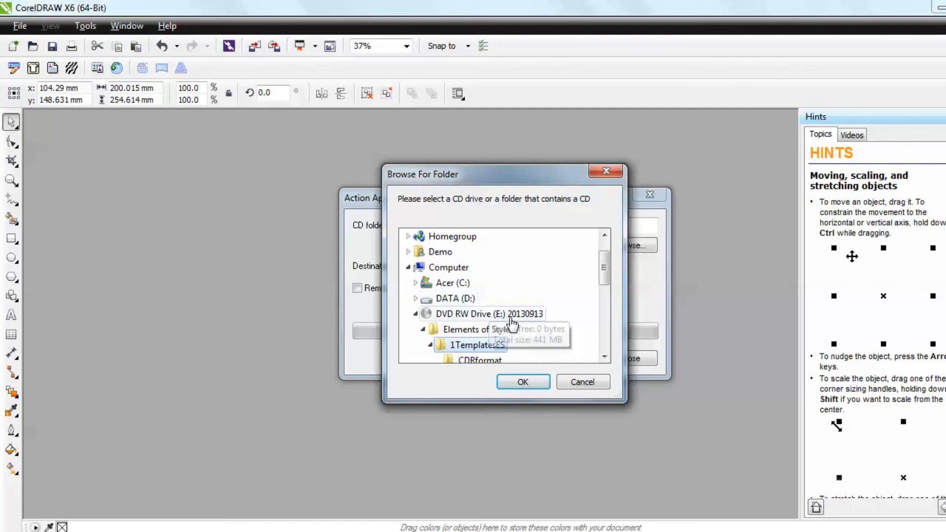
{"action": "left_click", "coordinate": [524, 383]}
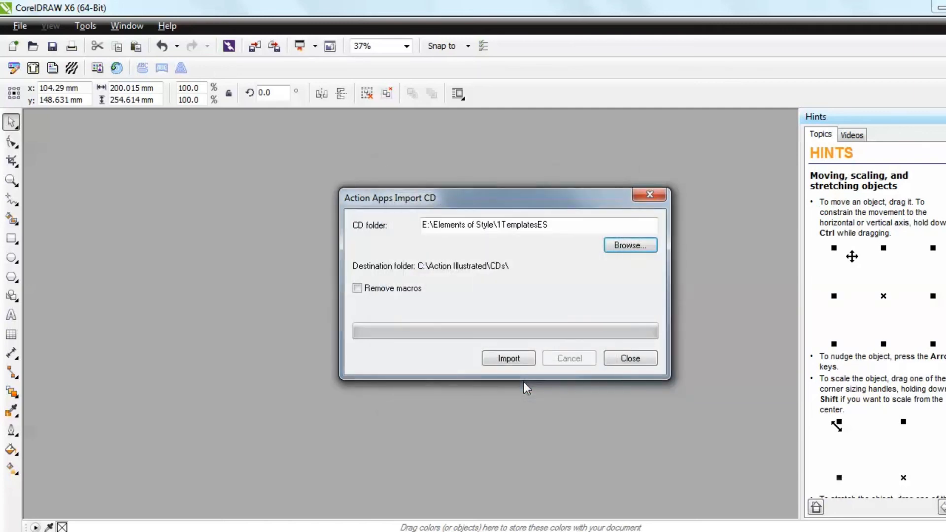
{"action": "left_click", "coordinate": [511, 360]}
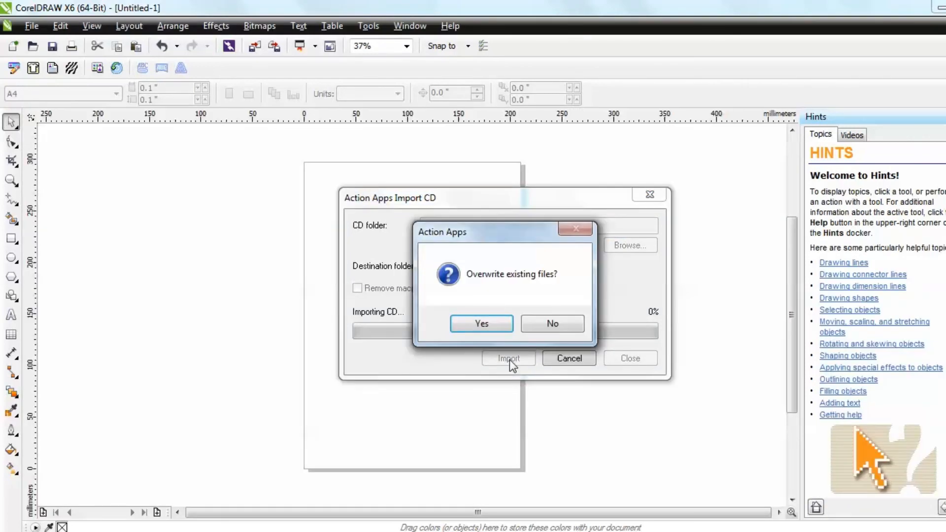
{"action": "left_click", "coordinate": [551, 326]}
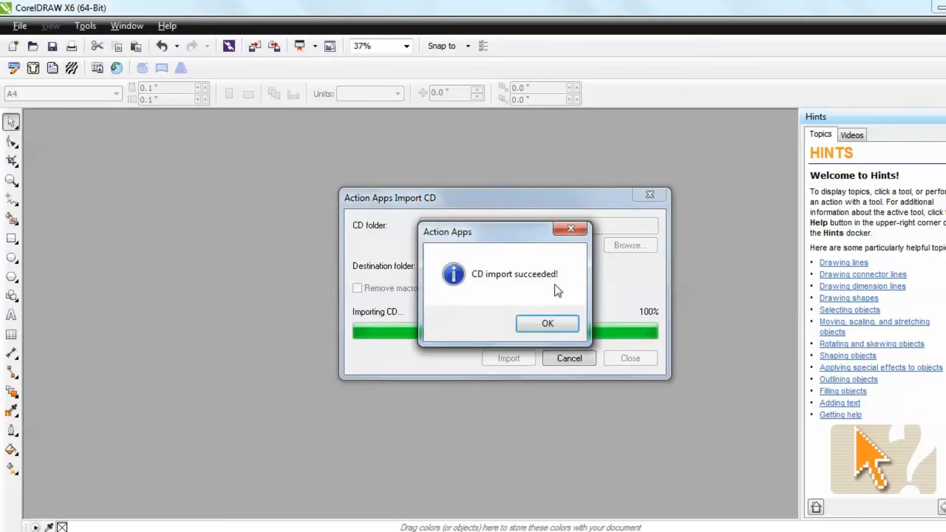
{"action": "left_click", "coordinate": [548, 324]}
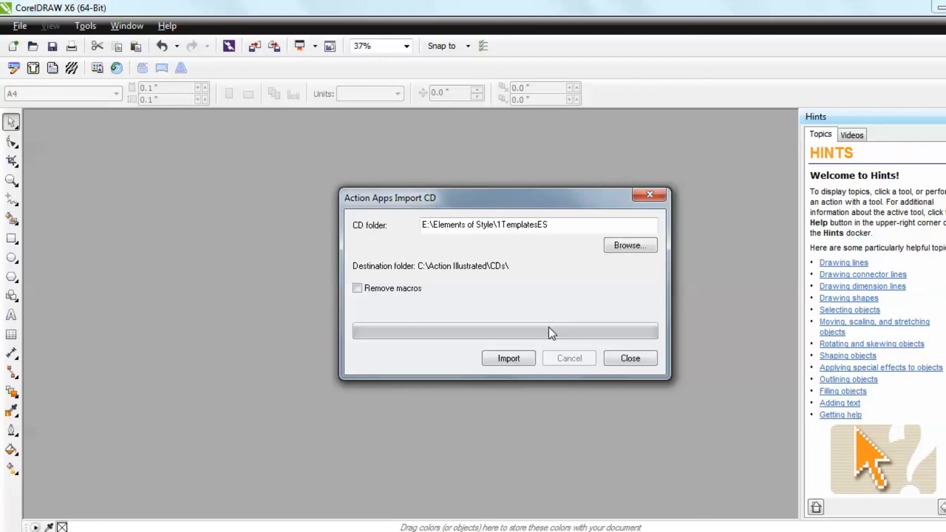
Import the E:\Elements of Style\2GraphicsES folder with Action Apps Import CD, acknowledge completion, and close the importer
{"action": "left_click", "coordinate": [635, 246]}
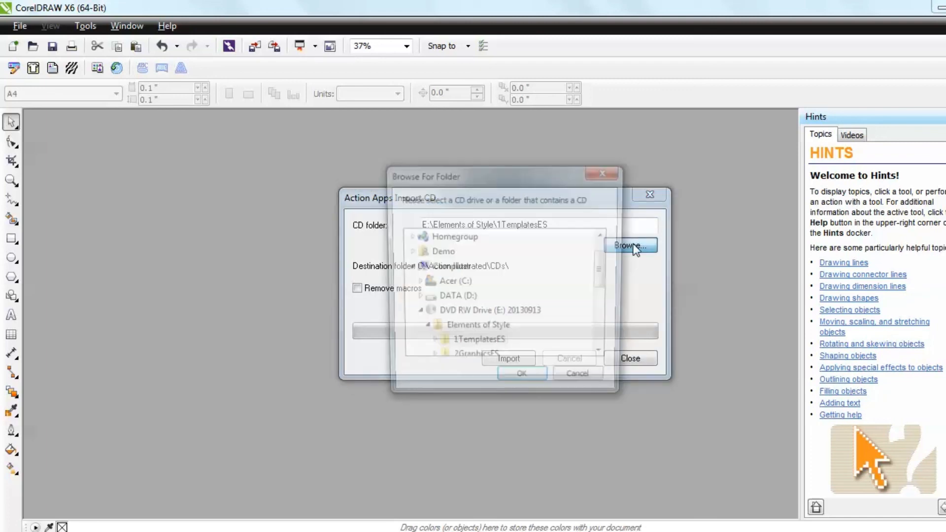
{"action": "scroll", "coordinate": [589, 319], "scroll_direction": "down", "scroll_amount": 1}
{"action": "left_click", "coordinate": [487, 330]}
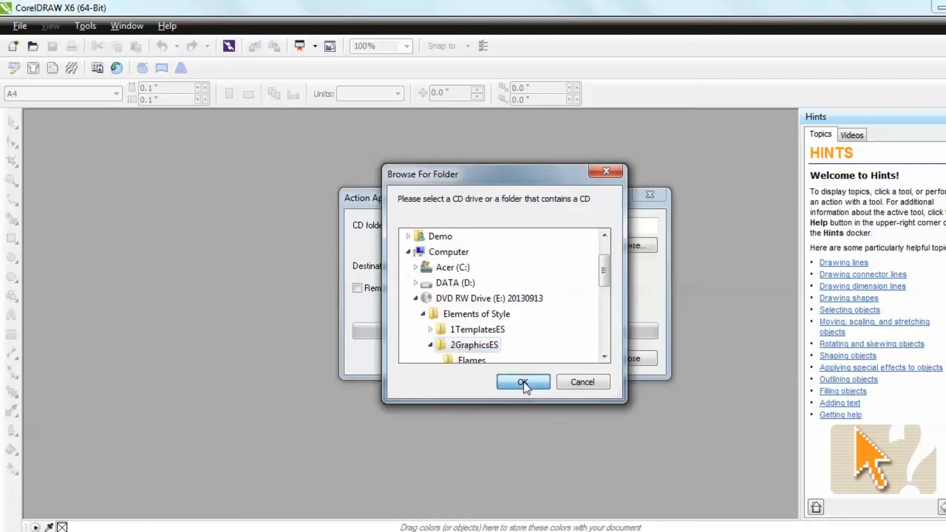
{"action": "left_click", "coordinate": [522, 383]}
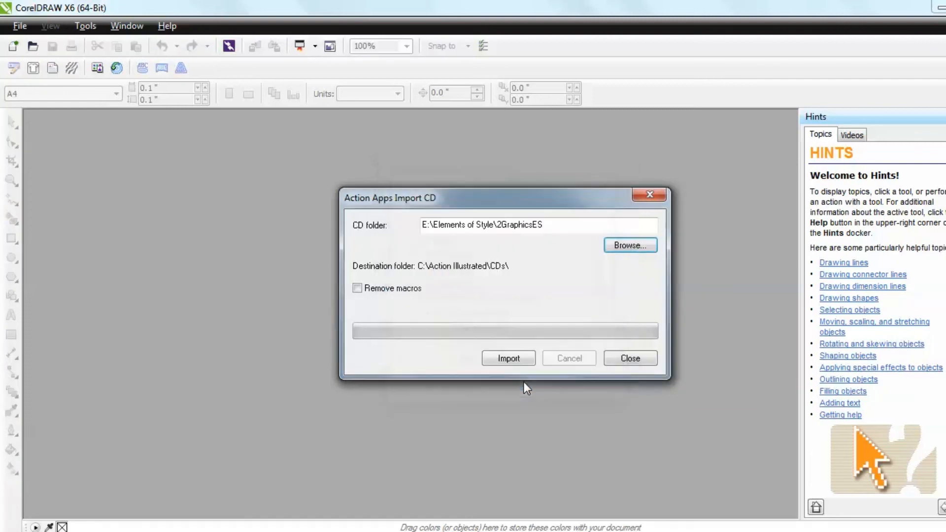
{"action": "left_click", "coordinate": [517, 361]}
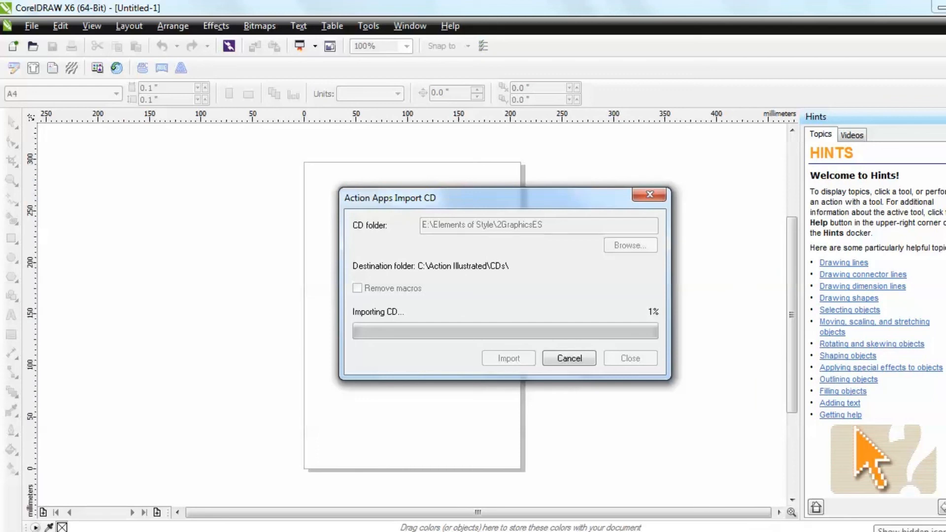
{"action": "left_click", "coordinate": [874, 531]}
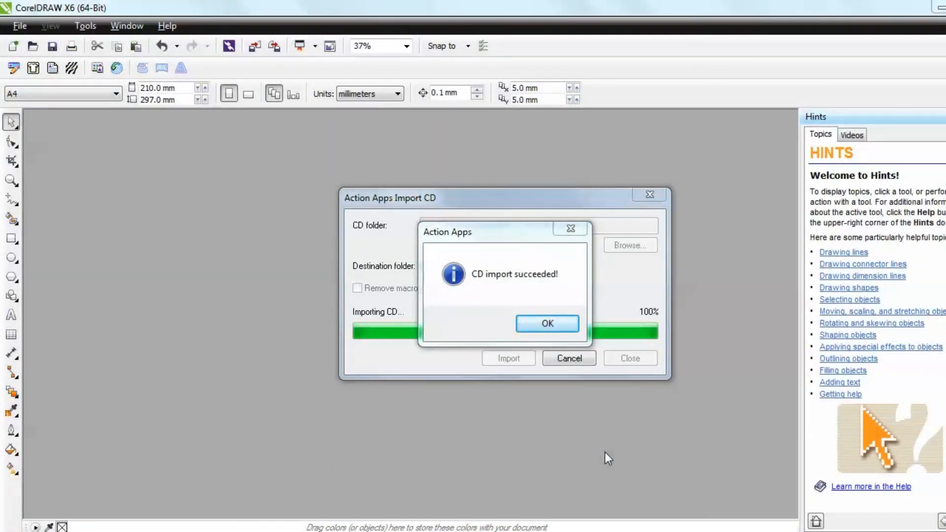
{"action": "left_click", "coordinate": [563, 326]}
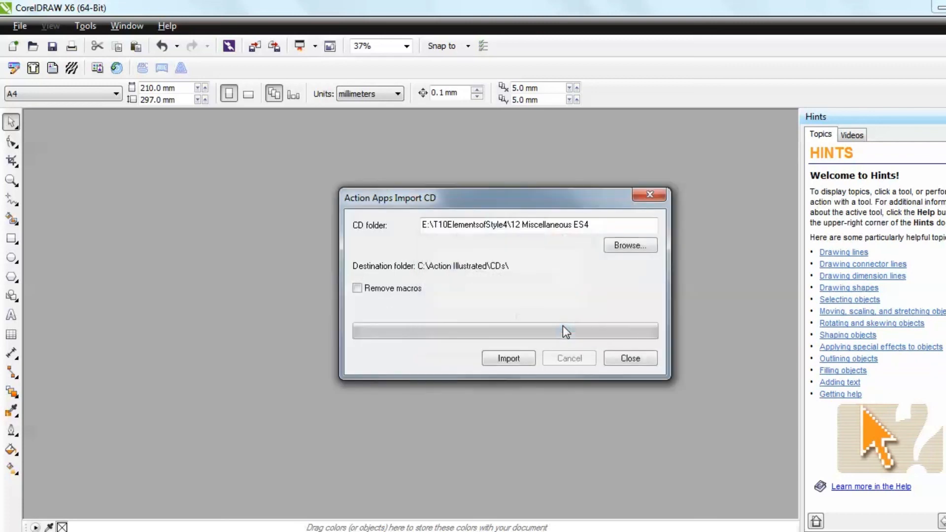
{"action": "left_click", "coordinate": [633, 359]}
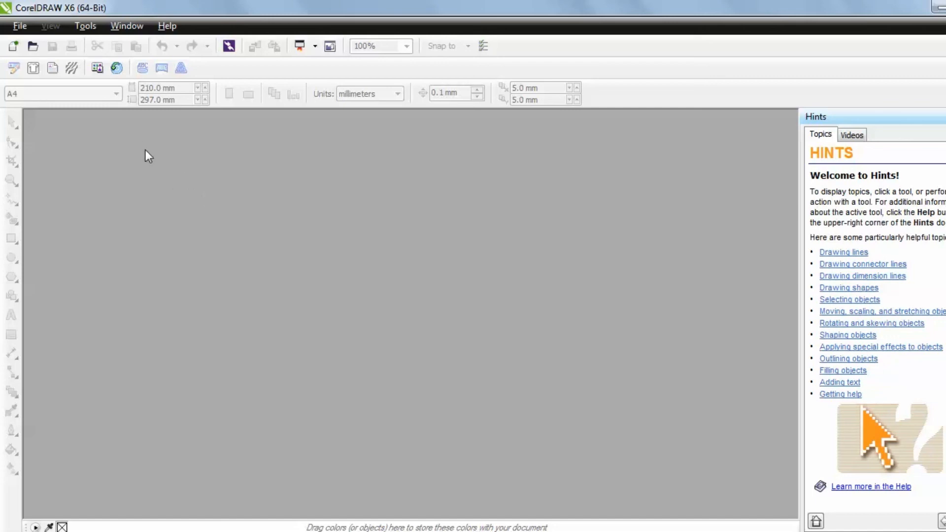
Open the Action Apps Template Browser and view the artwork in the 08 Asian ES4 and 07 Religious ES2 folders
{"action": "left_click", "coordinate": [97, 69]}
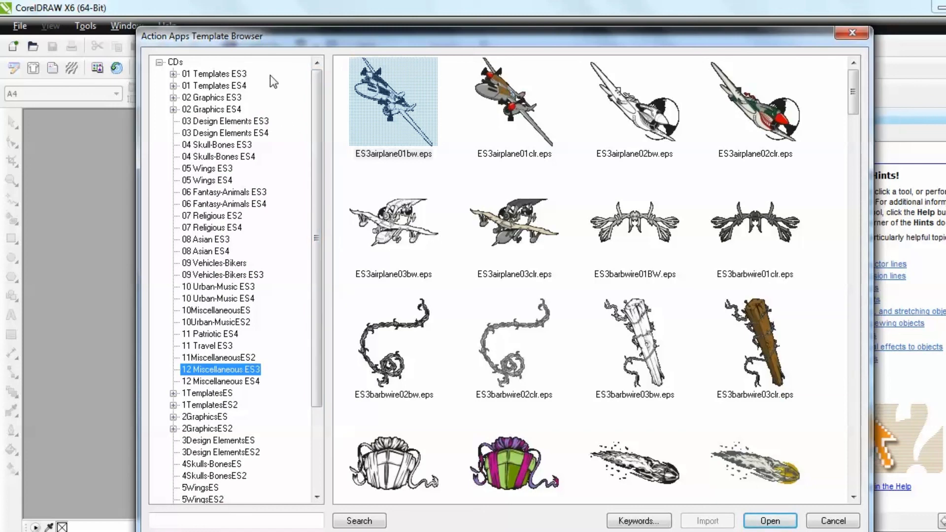
{"action": "scroll", "coordinate": [317, 146], "scroll_direction": "down", "scroll_amount": 3}
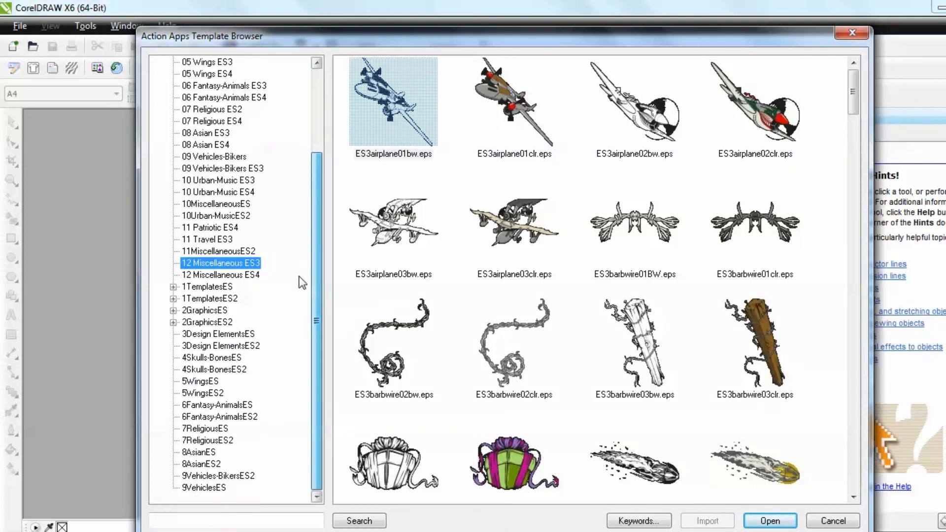
{"action": "left_click", "coordinate": [228, 167]}
{"action": "left_click", "coordinate": [221, 146]}
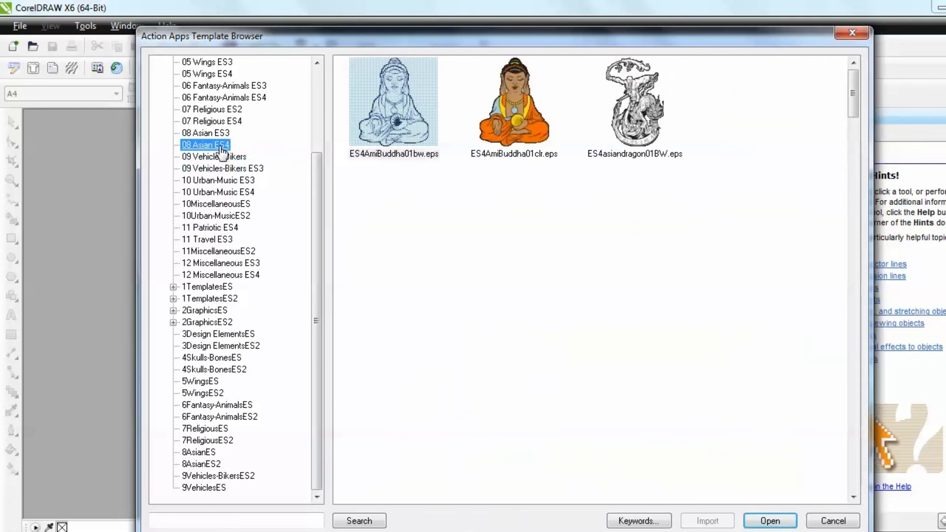
{"action": "left_click", "coordinate": [214, 111]}
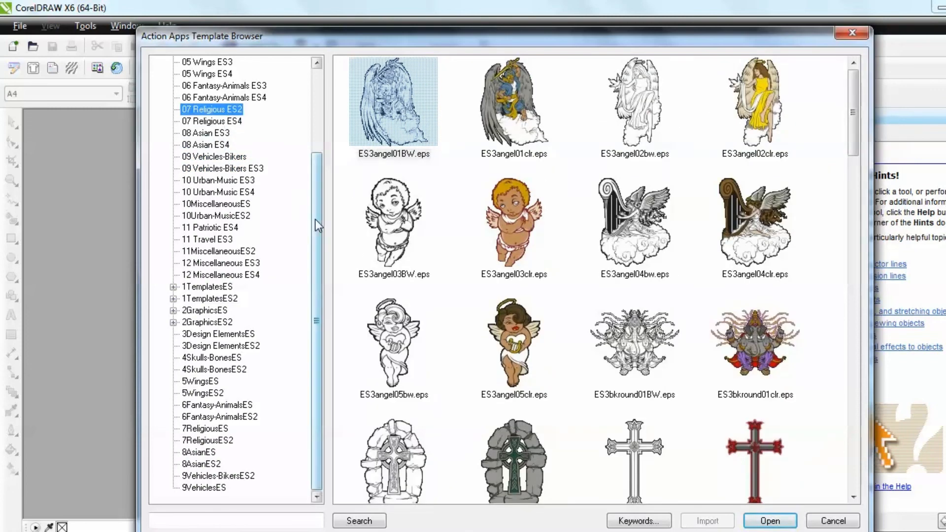
{"action": "left_click_drag", "start_coordinate": [317, 248], "coordinate": [322, 92]}
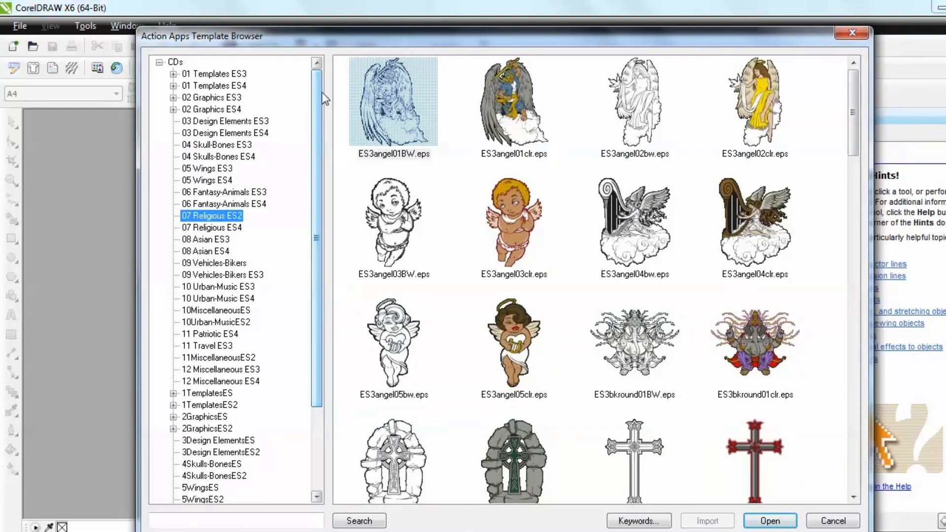